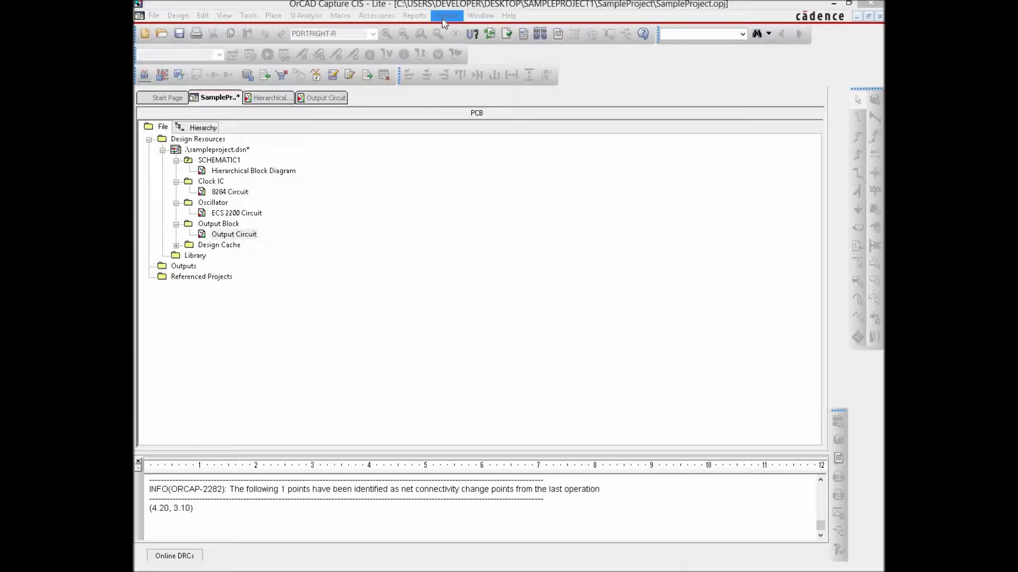
# Step: Select the ECS 2200 Circuit schematic page under the Oscillator folder
pyautogui.click(231, 214)
# Step: Open the ECS 2200 Circuit page and set the title block Title to 'ECS 2200 Circuit'
pyautogui.doubleClick(231, 214)
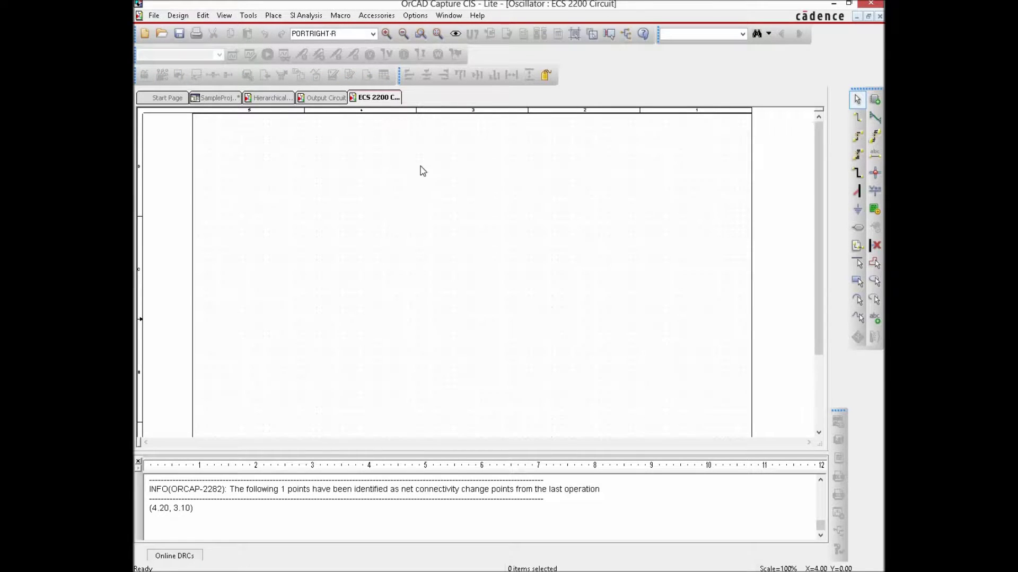
pyautogui.scroll(-3, 600, 273)
pyautogui.scroll(-1, 601, 276)
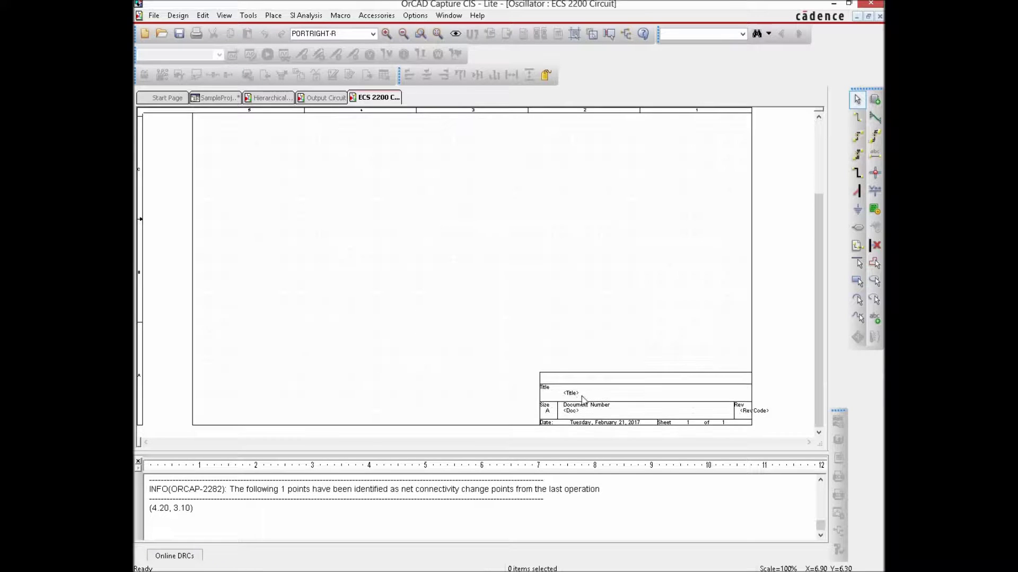
pyautogui.doubleClick(571, 393)
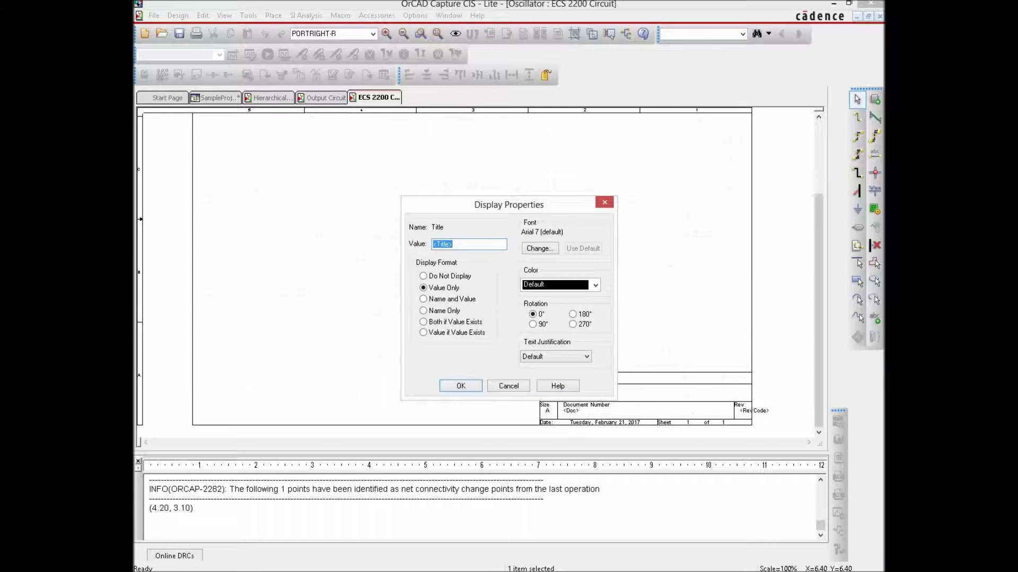
pyautogui.write('ECS C')
pyautogui.press('BackSpace')
pyautogui.write('2200 Circuit')
pyautogui.click(461, 386)
# Step: Set the title block document number to 3 and revision code to 1
pyautogui.doubleClick(572, 415)
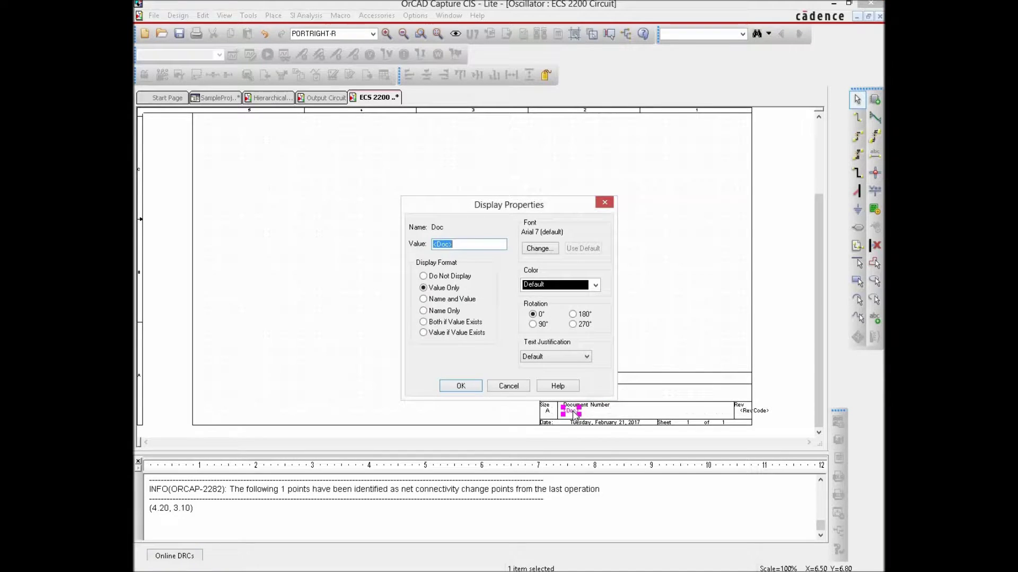
pyautogui.write('3')
pyautogui.click(460, 387)
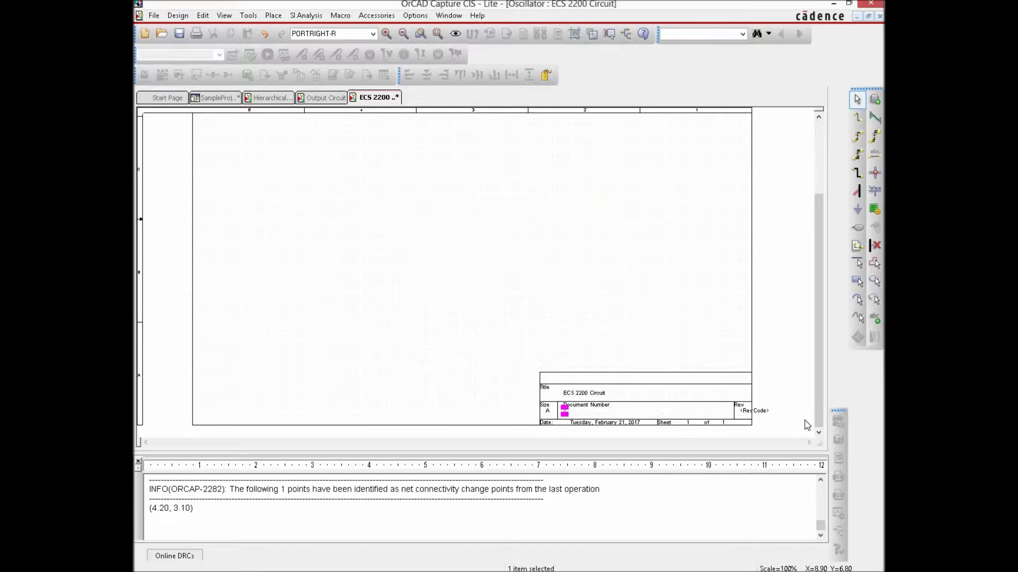
pyautogui.doubleClick(747, 413)
pyautogui.write('1')
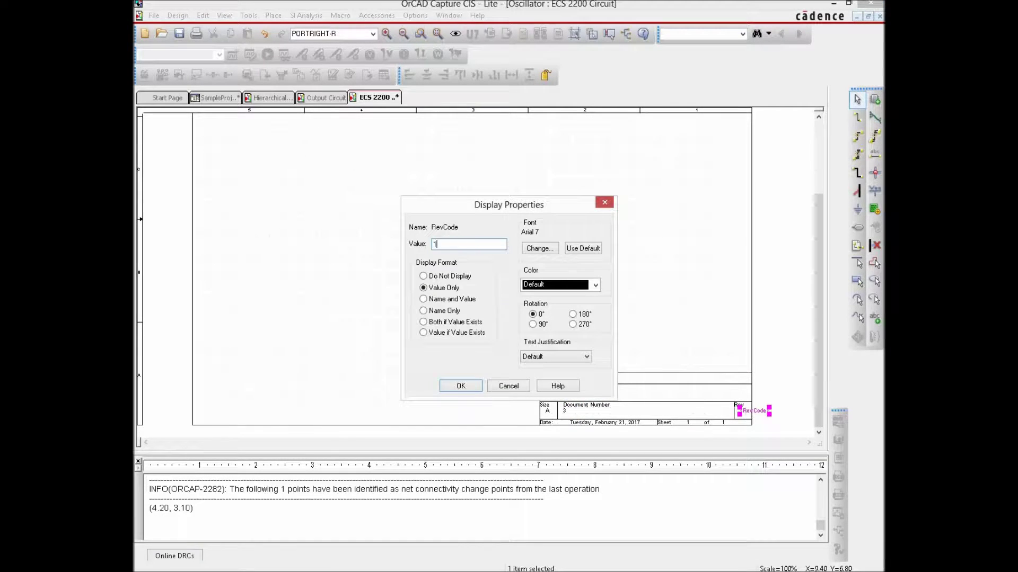
pyautogui.click(460, 386)
pyautogui.scroll(3, 385, 192)
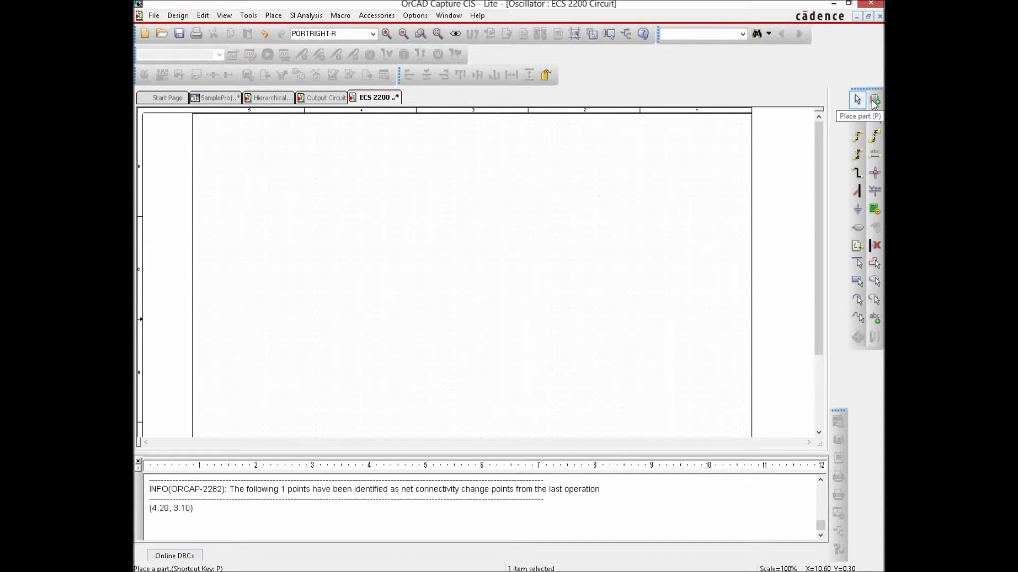
pyautogui.click(875, 101)
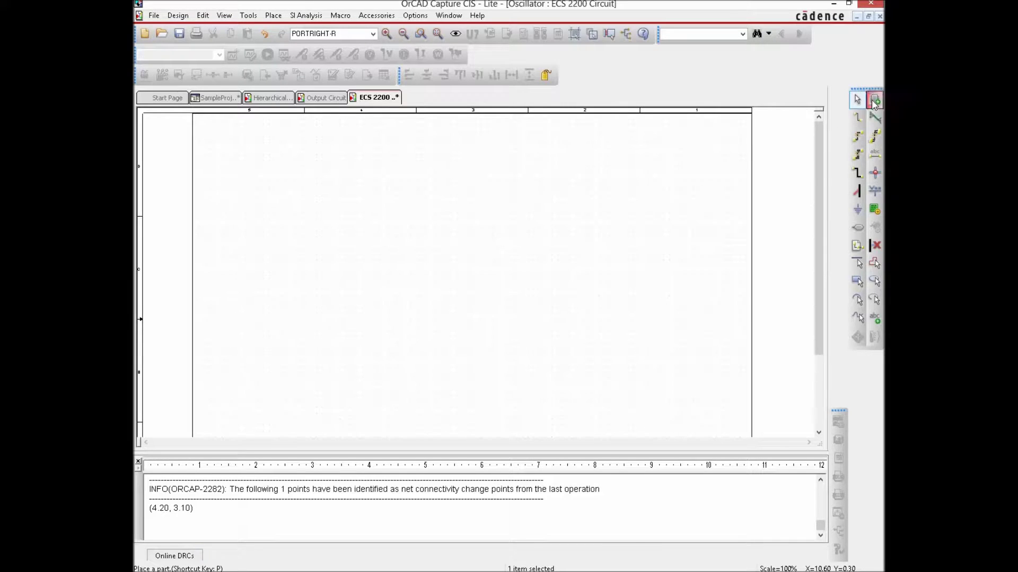
pyautogui.write('ecs')
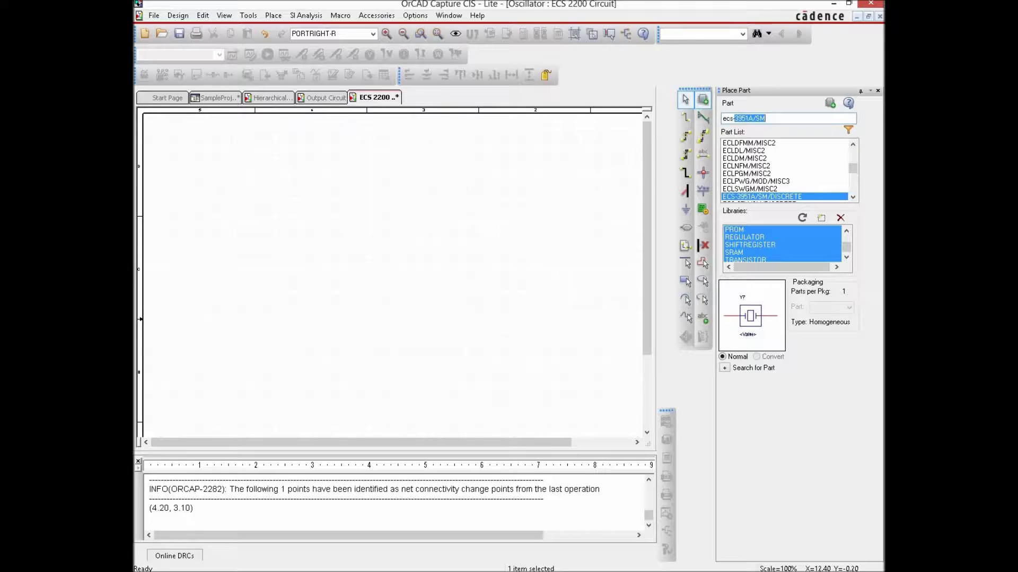
pyautogui.write('-2200')
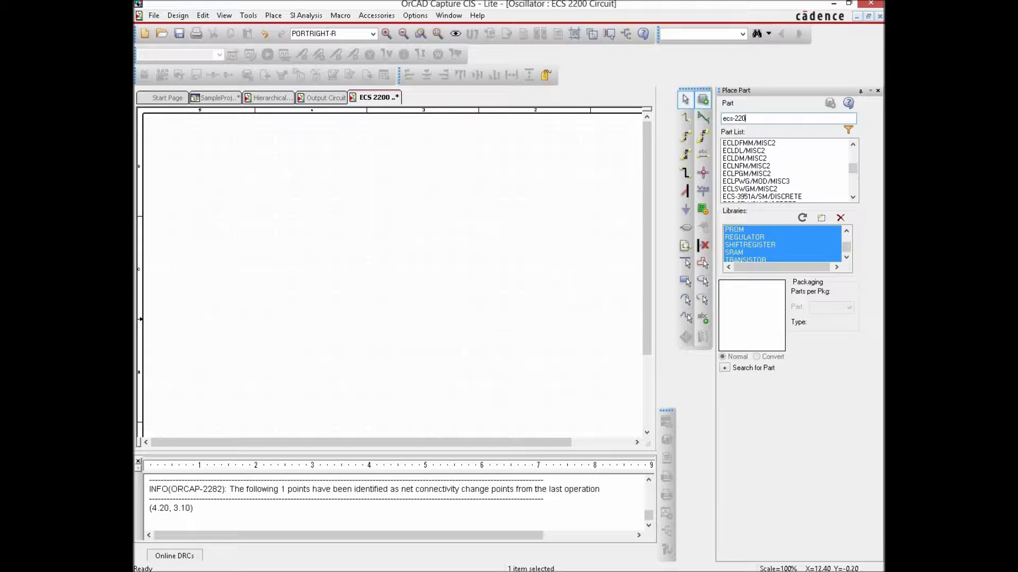
pyautogui.press('BackSpace')
pyautogui.press('BackSpace')
pyautogui.press('BackSpace')
pyautogui.press('BackSpace')
pyautogui.press('BackSpace')
pyautogui.press('BackSpace')
pyautogui.press('BackSpace')
pyautogui.click(878, 91)
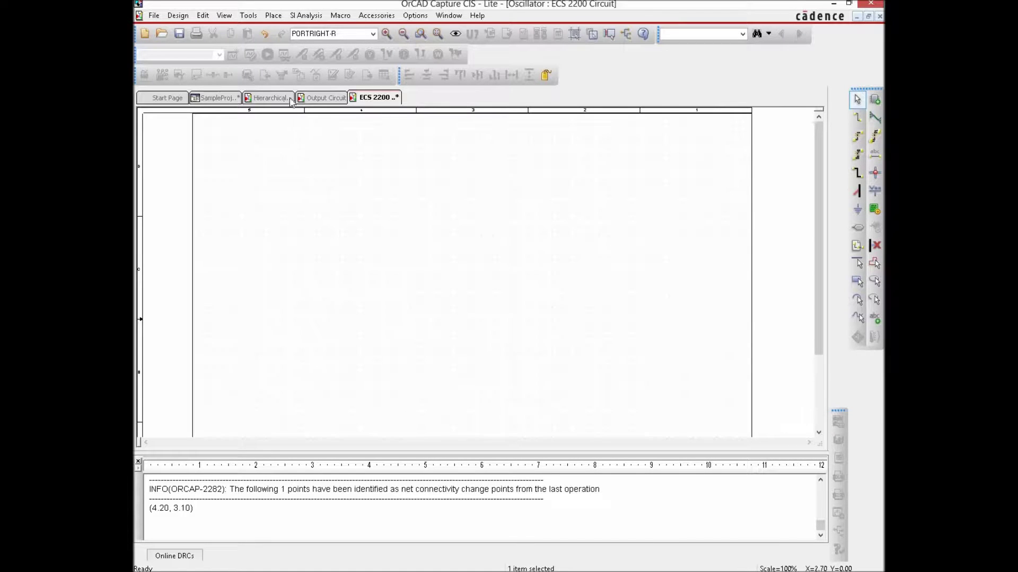
# Step: Add a new library, library1.olb, to SampleProject and select it
pyautogui.click(207, 99)
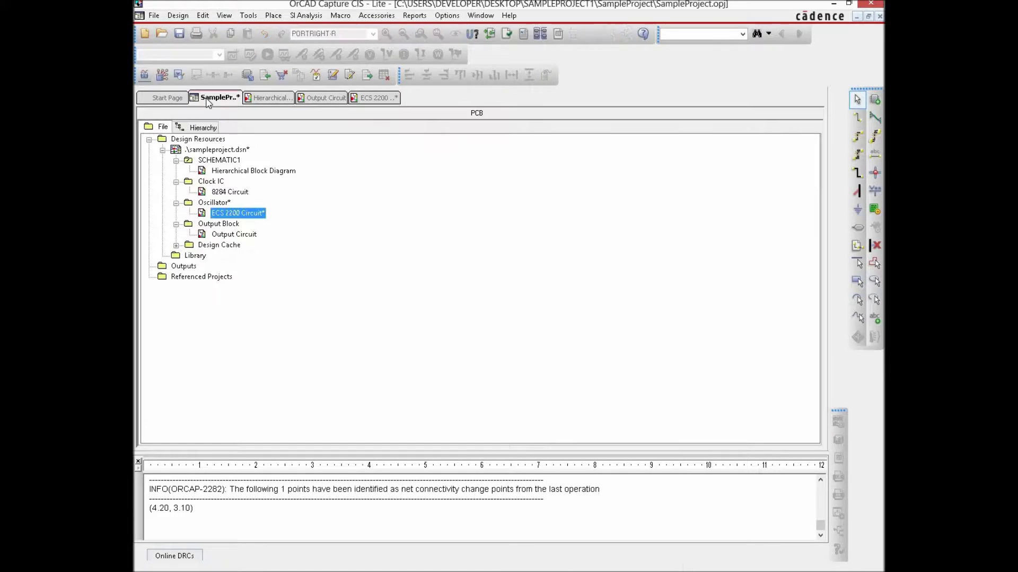
pyautogui.click(153, 16)
pyautogui.moveTo(172, 30)
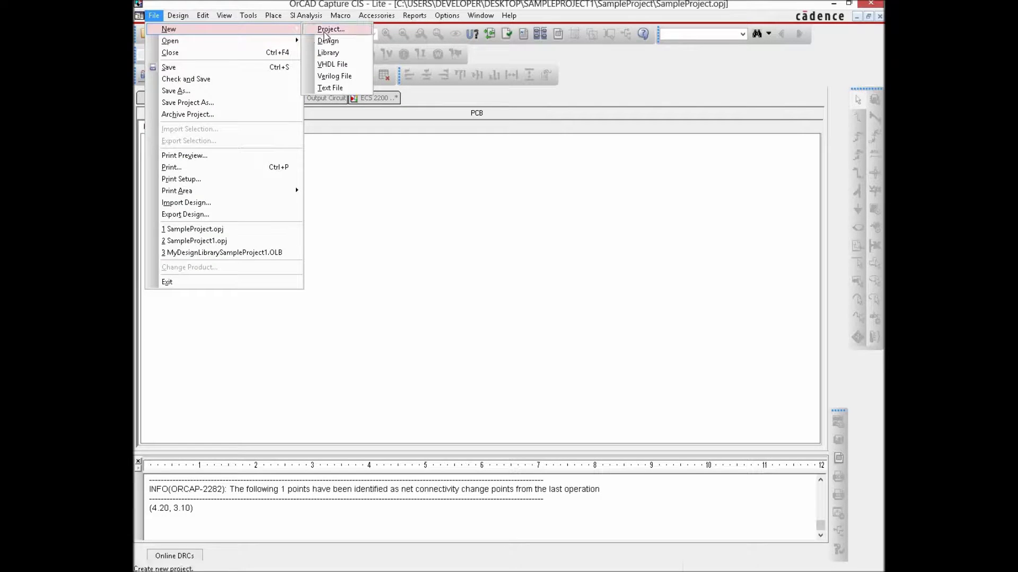
pyautogui.click(328, 55)
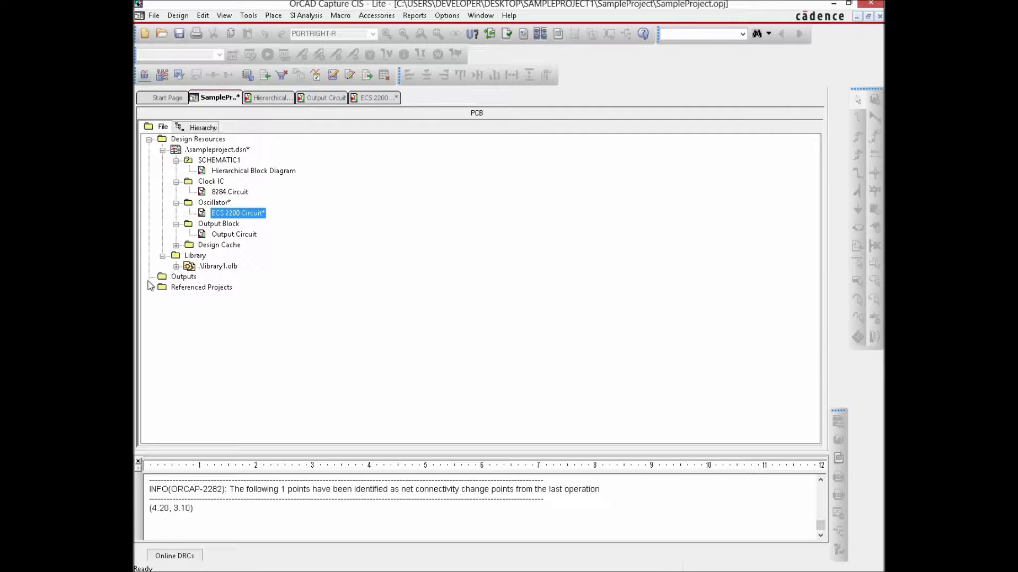
pyautogui.click(215, 268)
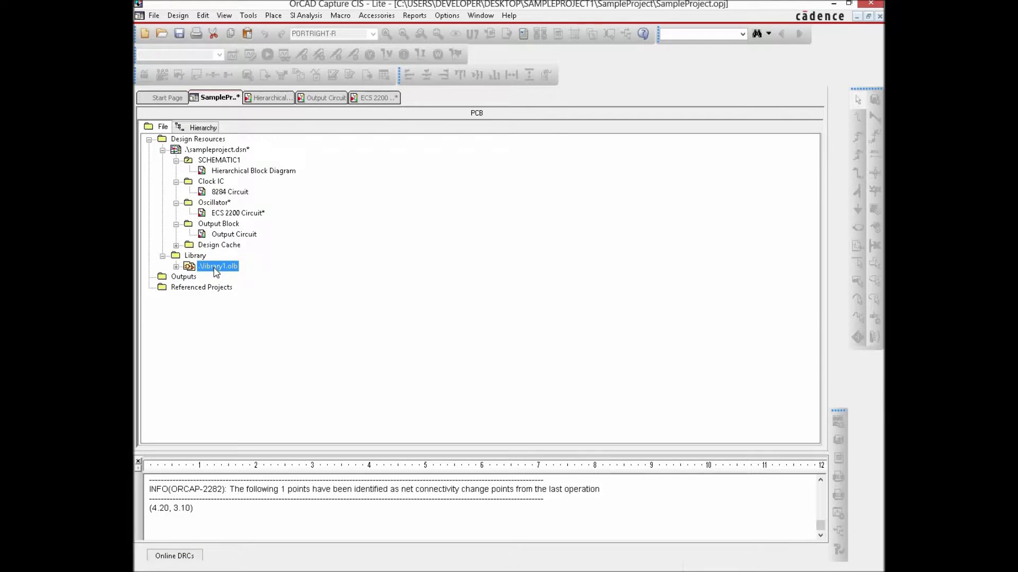
pyautogui.rightClick(214, 268)
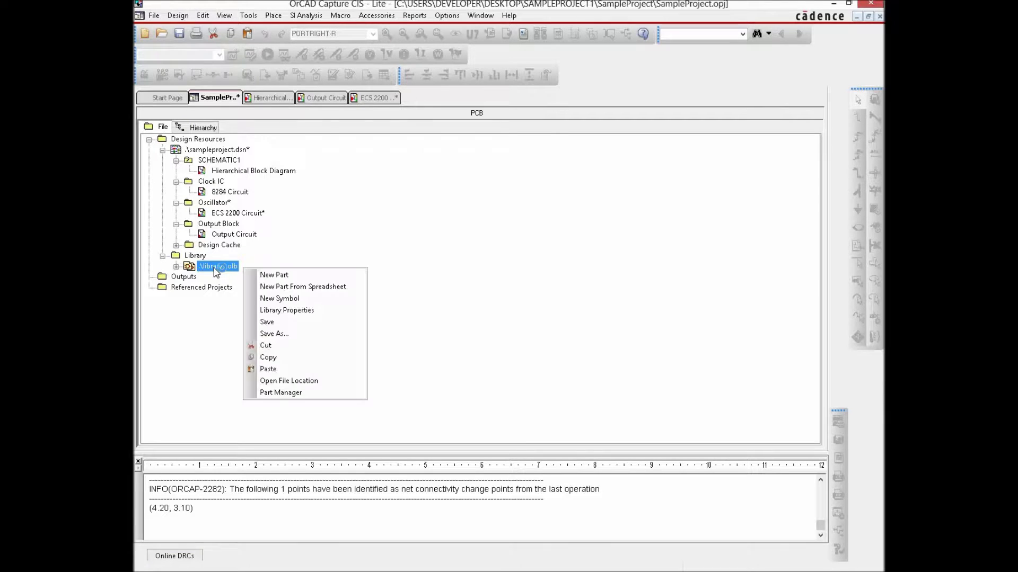
# Step: Create part ECS_2200_12MHz in library1.olb with part reference prefix X
pyautogui.click(276, 275)
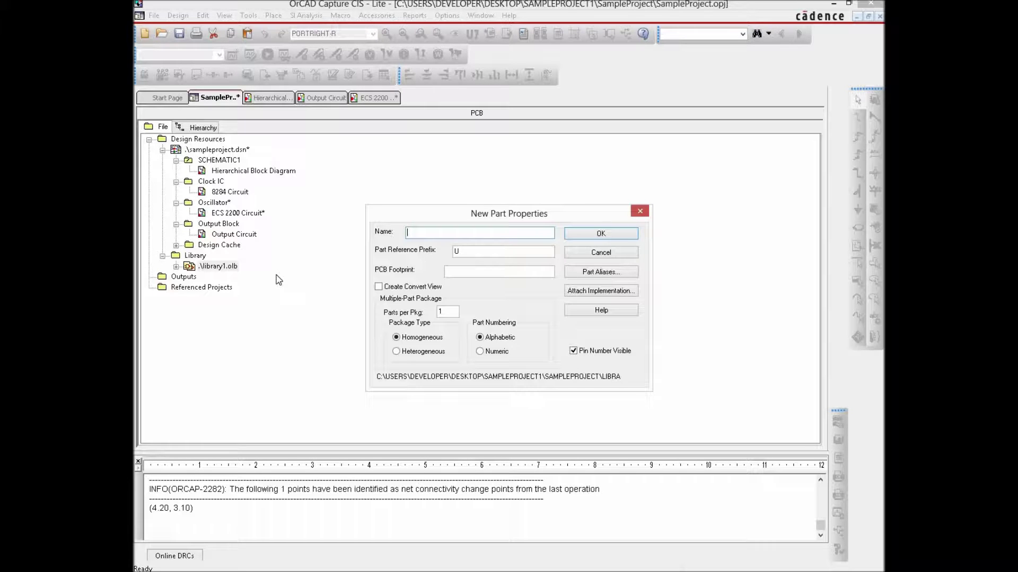
pyautogui.write('ECS_2200_12MHz')
pyautogui.doubleClick(468, 252)
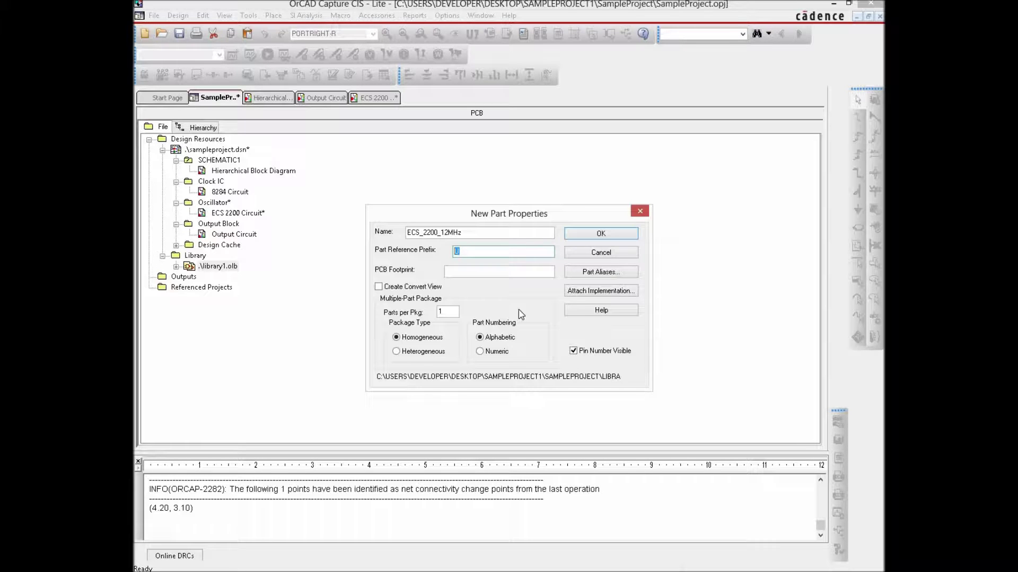
pyautogui.write('X')
pyautogui.click(601, 236)
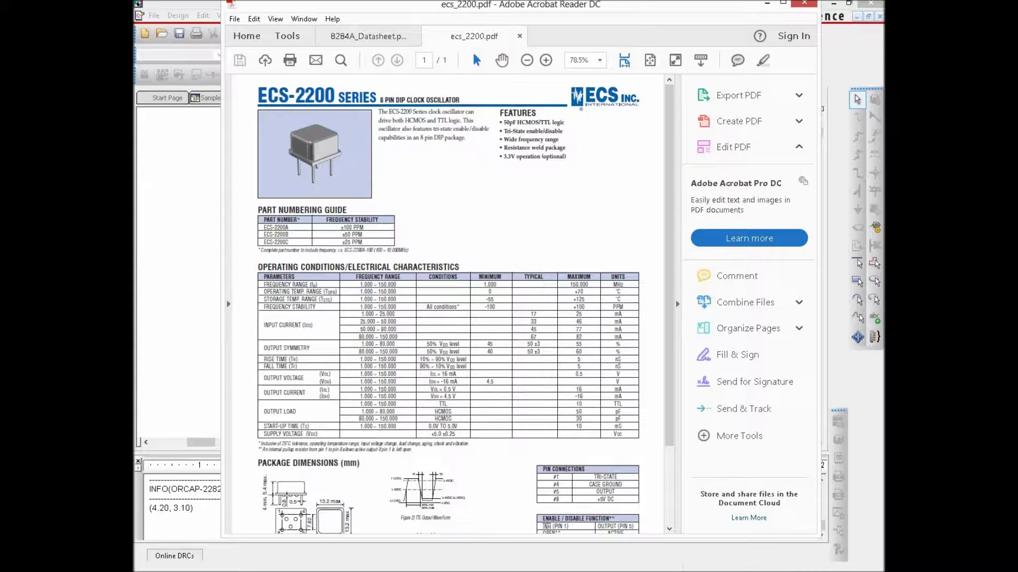
pyautogui.click(783, 2)
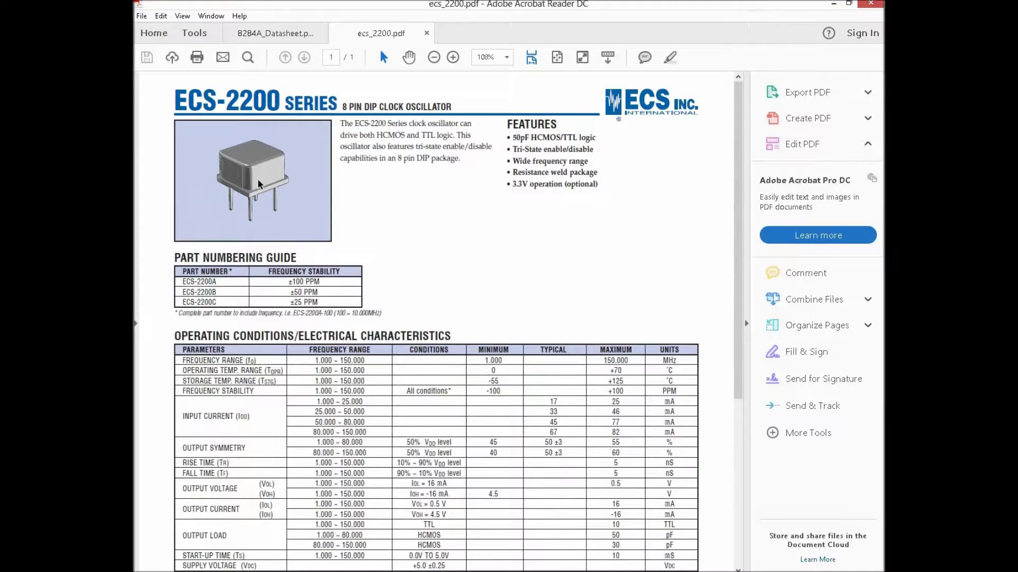
pyautogui.scroll(-5, 452, 191)
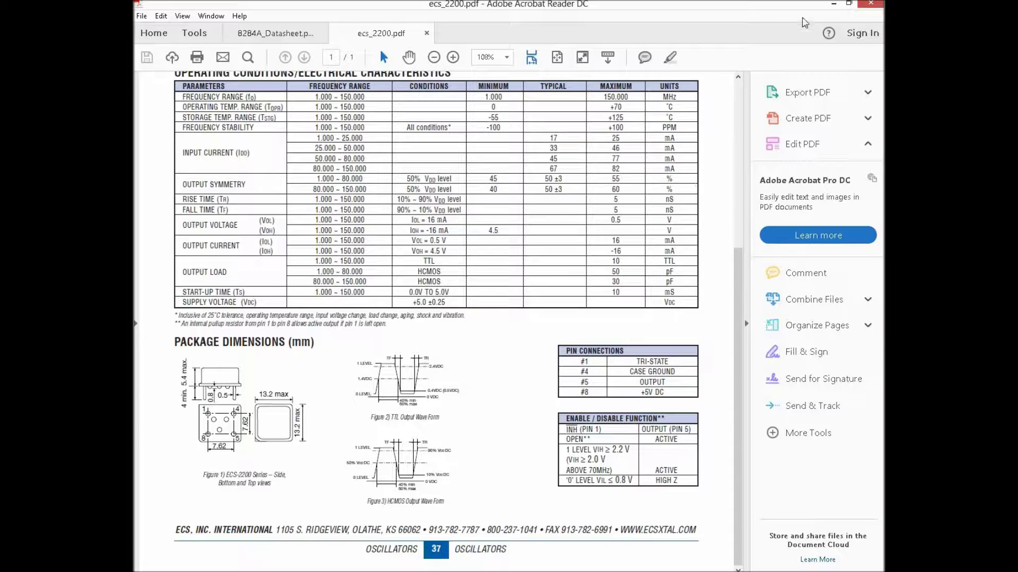
pyautogui.click(834, 6)
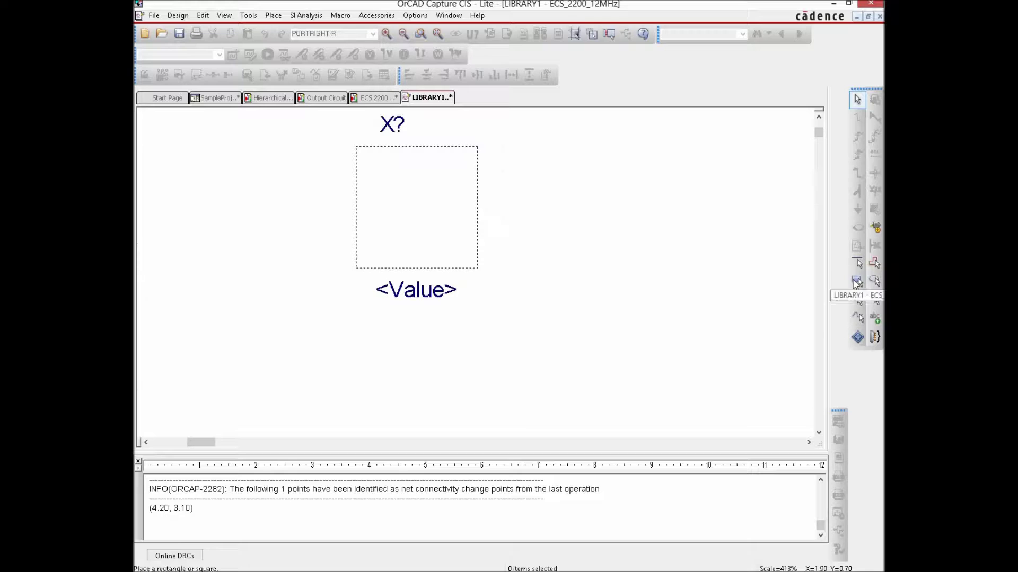
# Step: Draw a larger rectangle from the outline's top-left as the ECS_2200_12MHz body
pyautogui.click(857, 282)
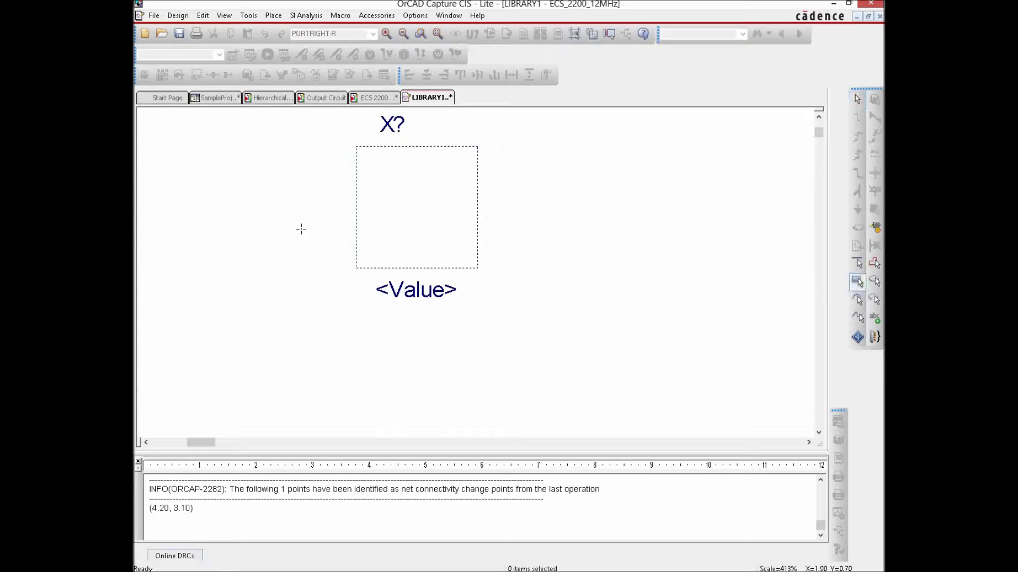
pyautogui.moveTo(357, 147); pyautogui.dragTo(595, 372)
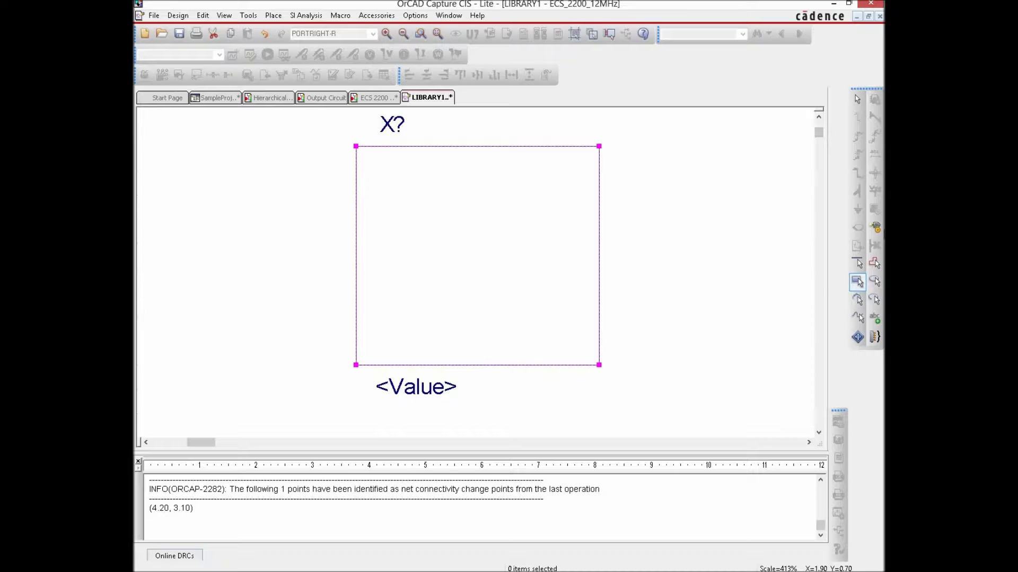
# Step: Place pin 1 TRI_STATE, Passive type with Line shape, on the body's left edge
pyautogui.click(875, 228)
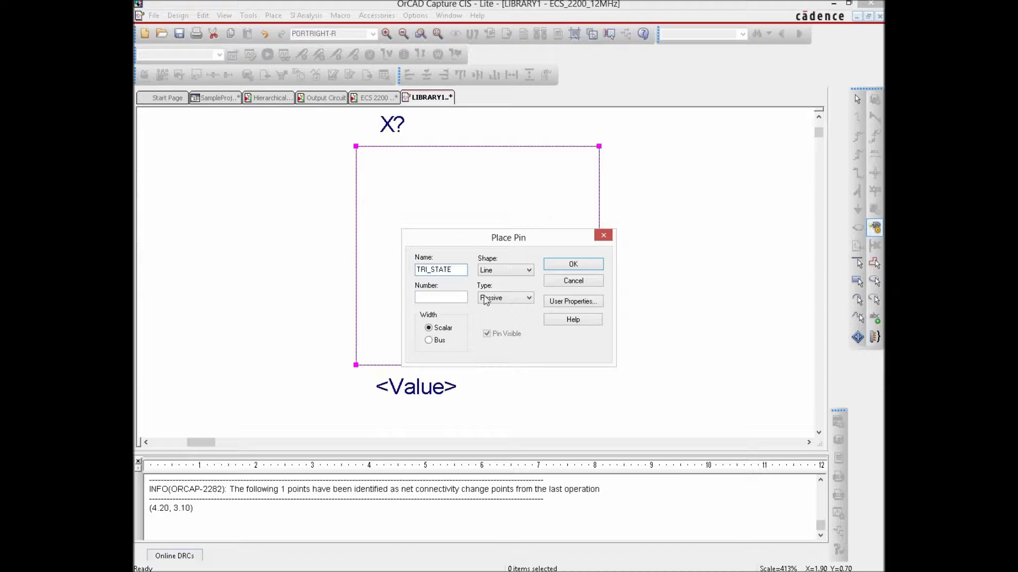
pyautogui.press('Tab')
pyautogui.click(504, 300)
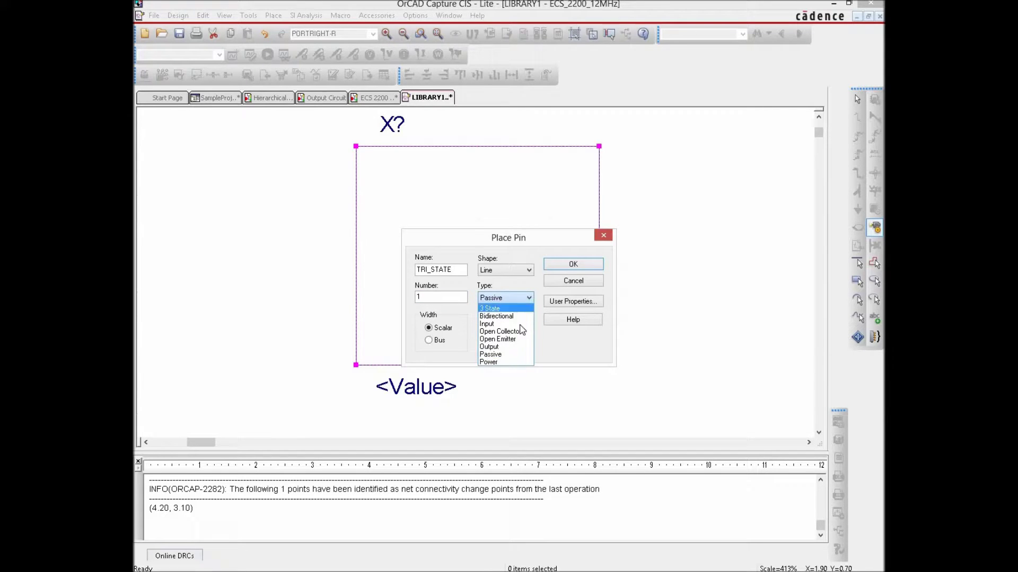
pyautogui.click(512, 299)
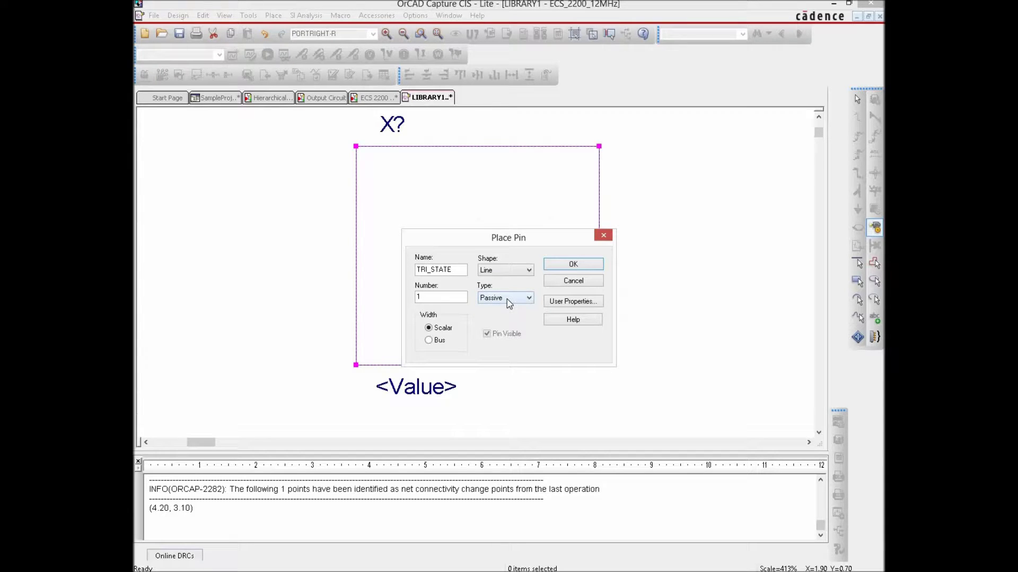
pyautogui.click(511, 270)
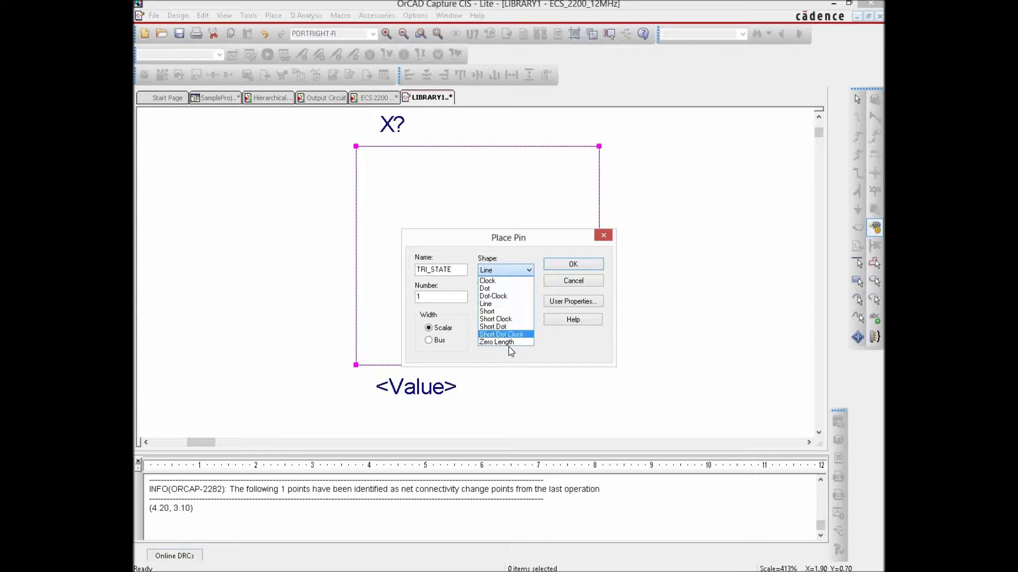
pyautogui.click(493, 304)
pyautogui.click(572, 264)
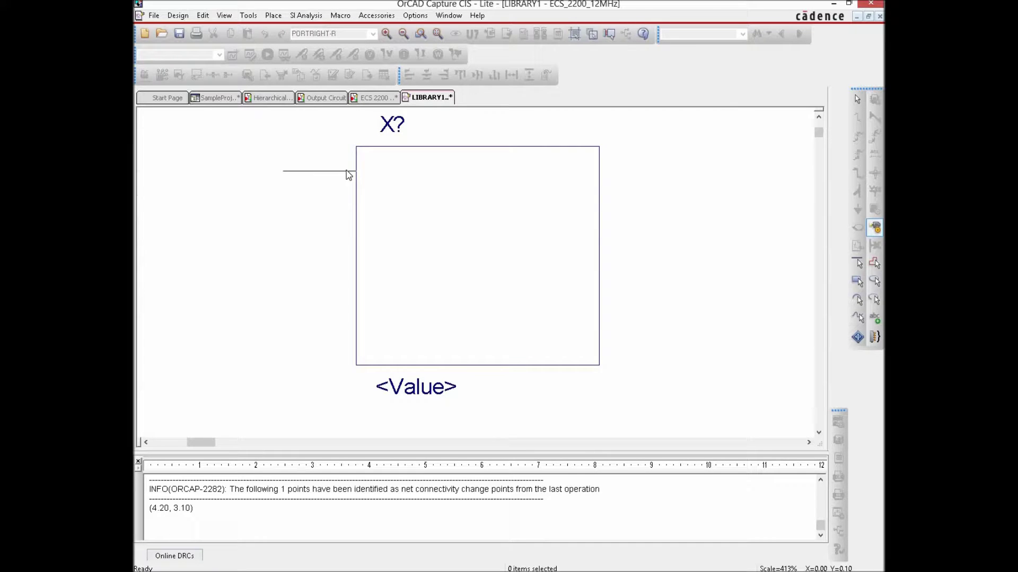
pyautogui.click(346, 171)
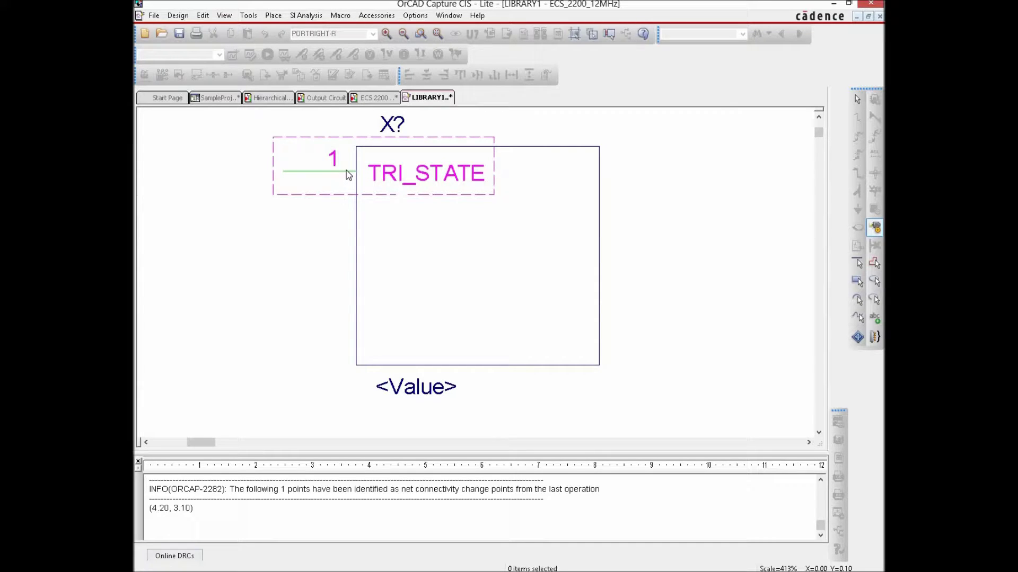
pyautogui.rightClick(614, 214)
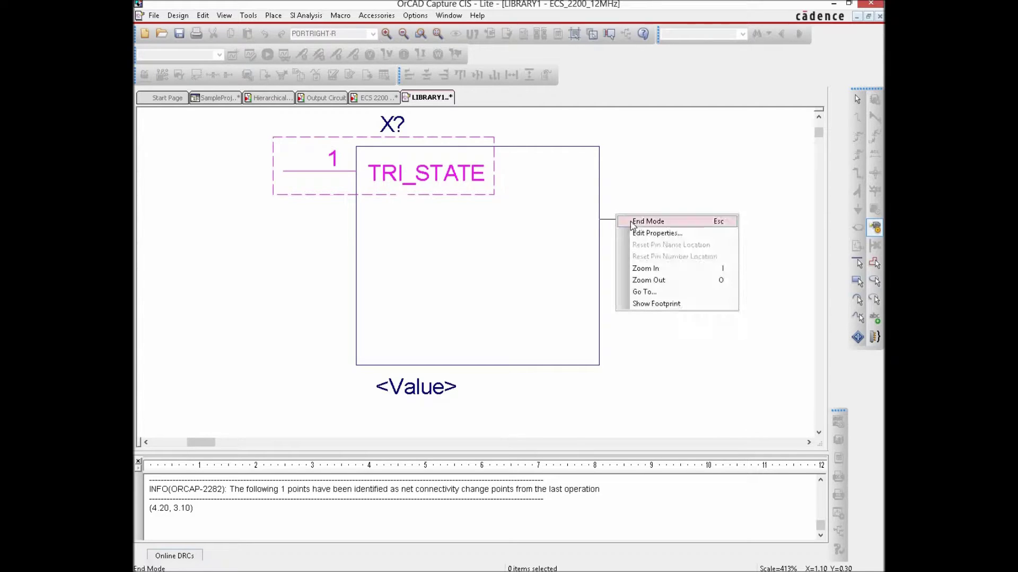
pyautogui.click(632, 220)
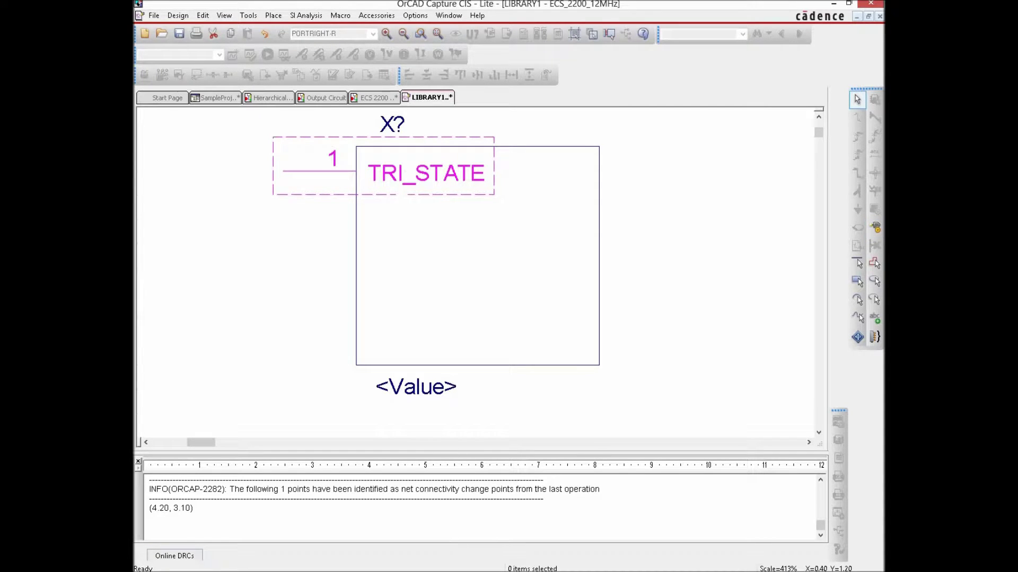
# Step: Check the oscillator datasheet, then return to the part editor
pyautogui.click(577, 523)
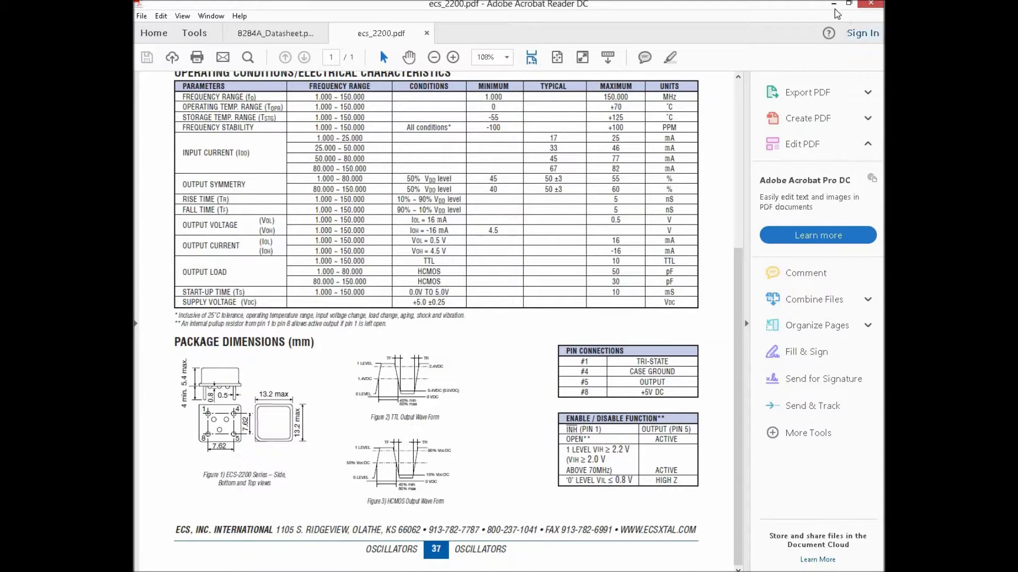
pyautogui.click(834, 3)
pyautogui.click(876, 228)
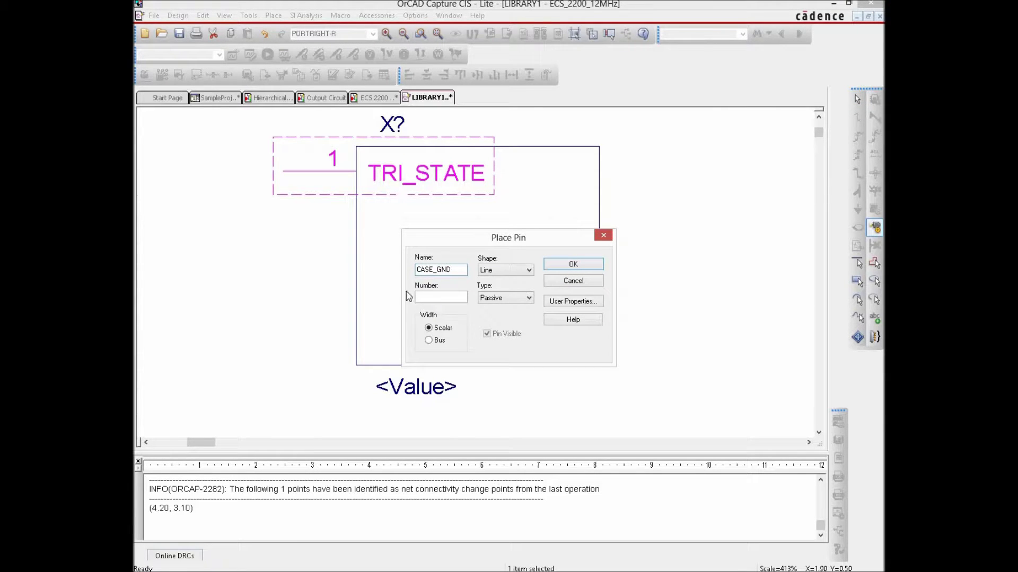
# Step: Define pin CASE_GND as pin number 4 of Power type
pyautogui.click(428, 294)
pyautogui.click(519, 300)
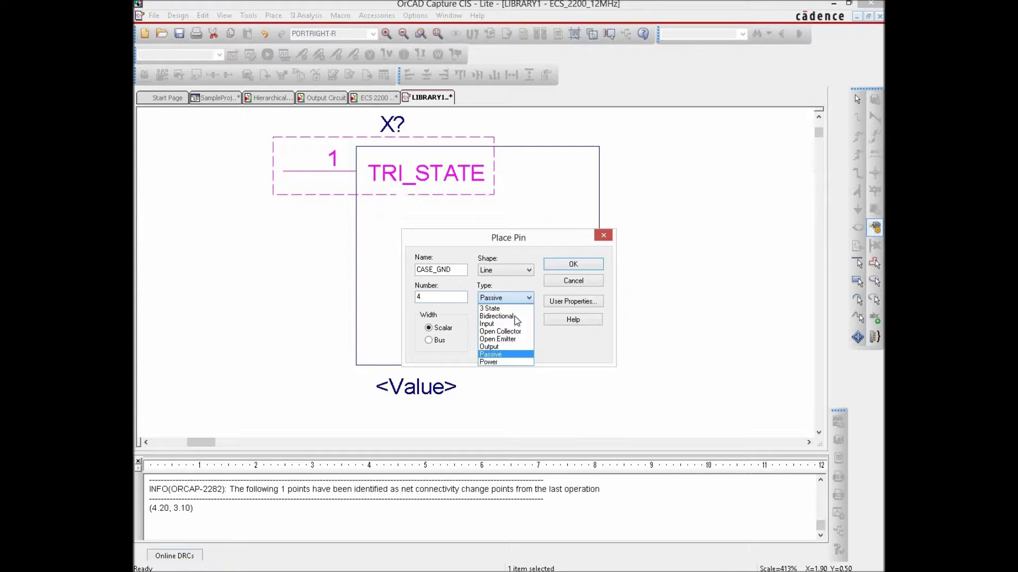
pyautogui.click(491, 363)
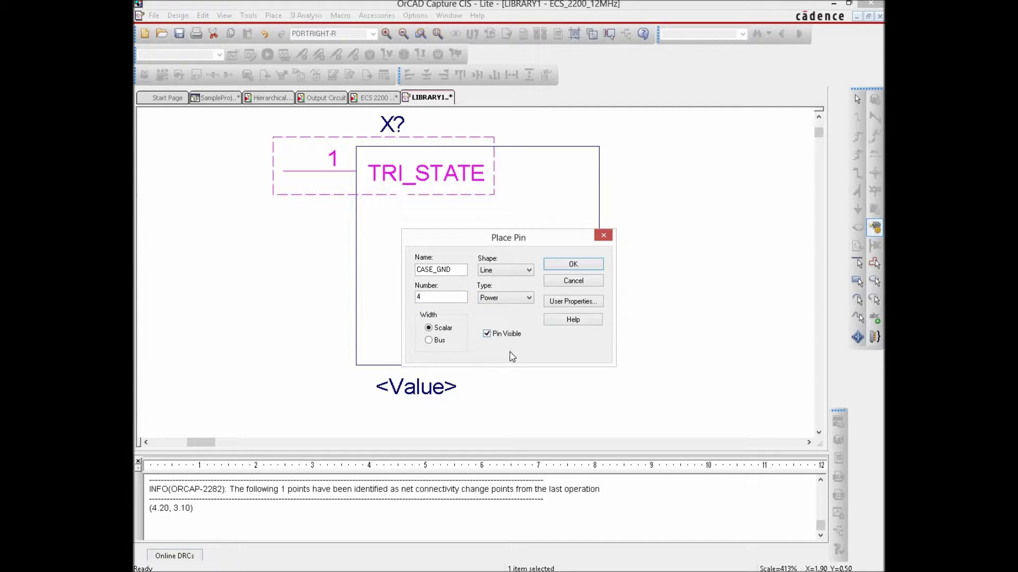
pyautogui.click(578, 264)
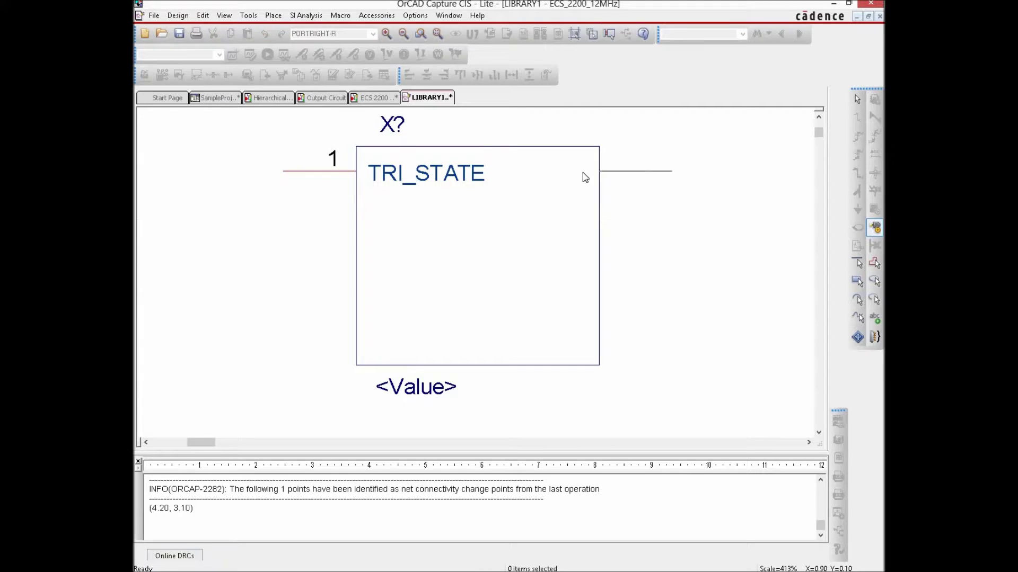
# Step: Place pin 4 CASE_GND on the body's right edge and end pin mode
pyautogui.click(585, 176)
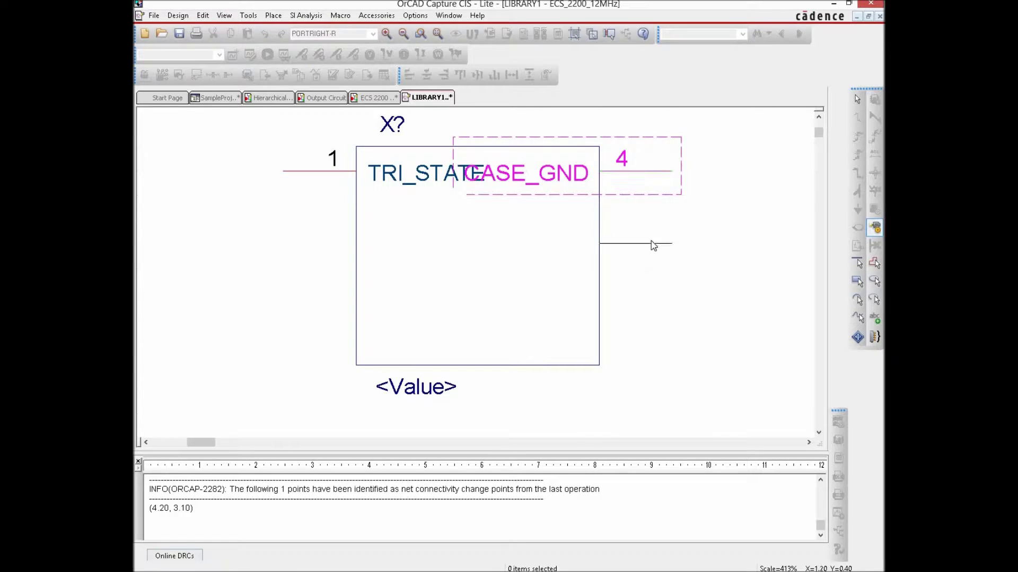
pyautogui.rightClick(748, 218)
pyautogui.click(774, 220)
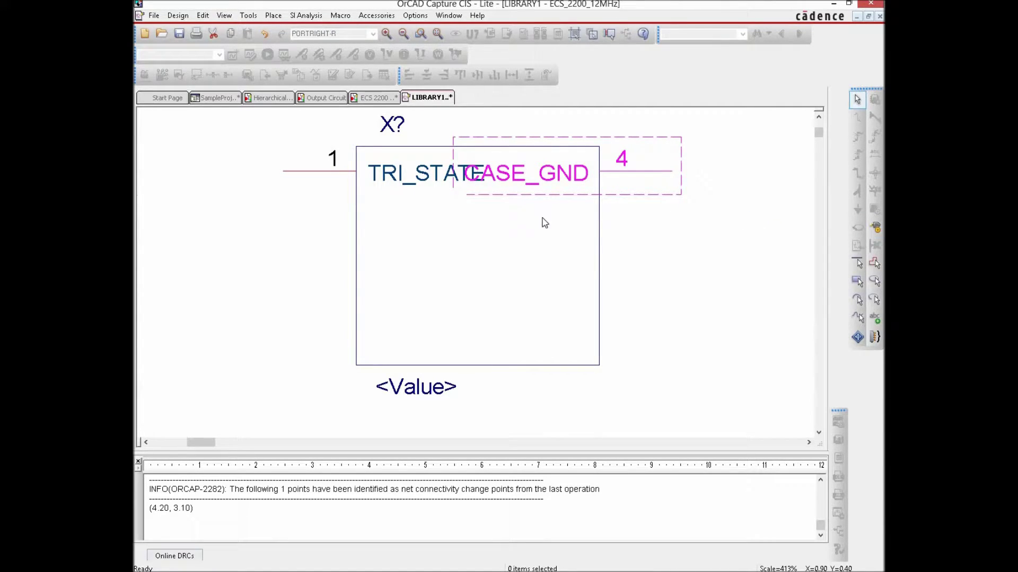
pyautogui.click(543, 221)
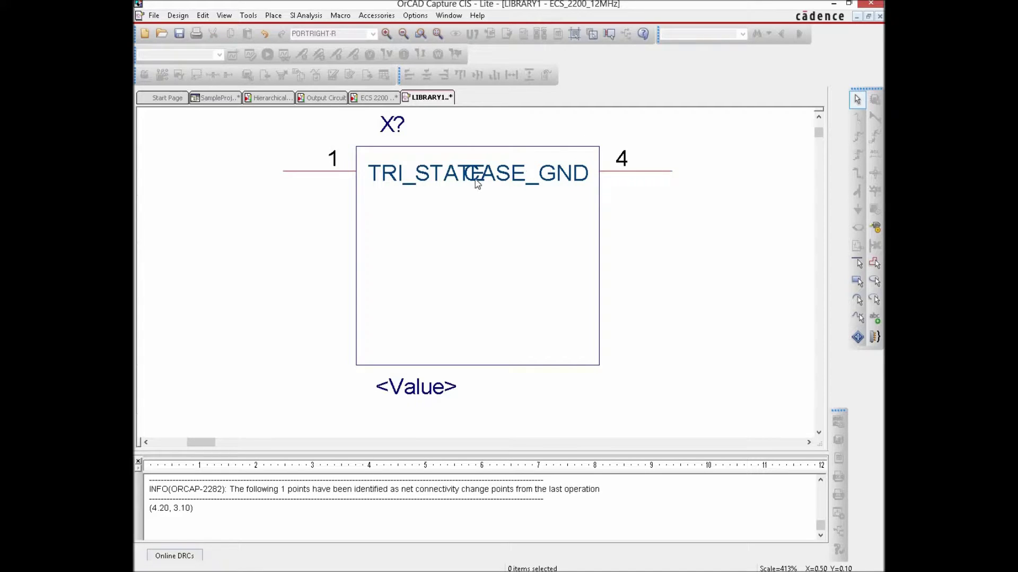
# Step: Widen the part body to the right so the pin labels stop overlapping
pyautogui.click(488, 365)
pyautogui.moveTo(600, 366)
pyautogui.mouseDown()
pyautogui.moveTo(636, 390)
pyautogui.moveTo(613, 373)
pyautogui.moveTo(621, 416)
pyautogui.mouseUp()
pyautogui.click(599, 365)
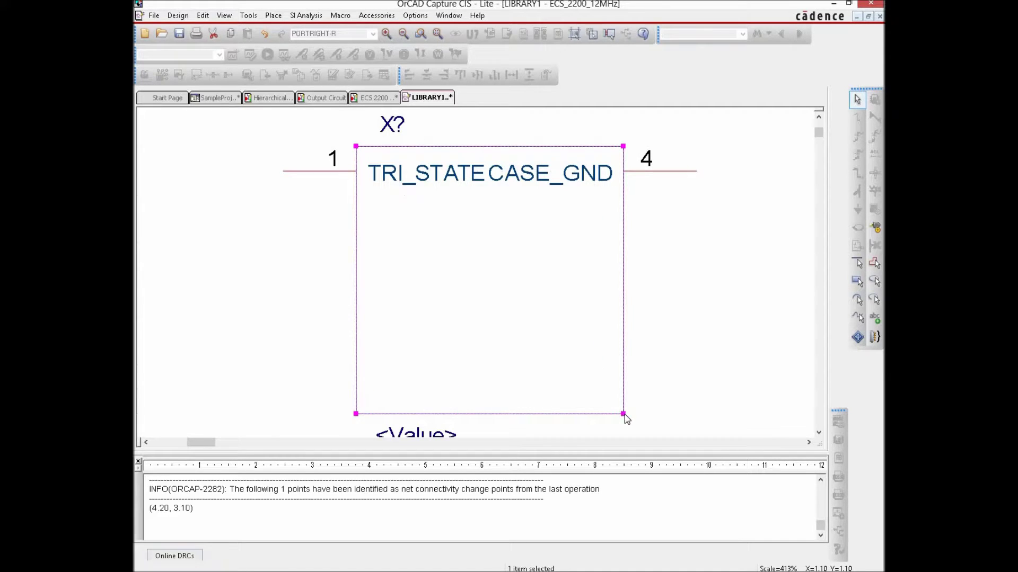
pyautogui.click(635, 415)
pyautogui.click(626, 419)
pyautogui.moveTo(626, 419); pyautogui.dragTo(646, 422)
pyautogui.click(762, 276)
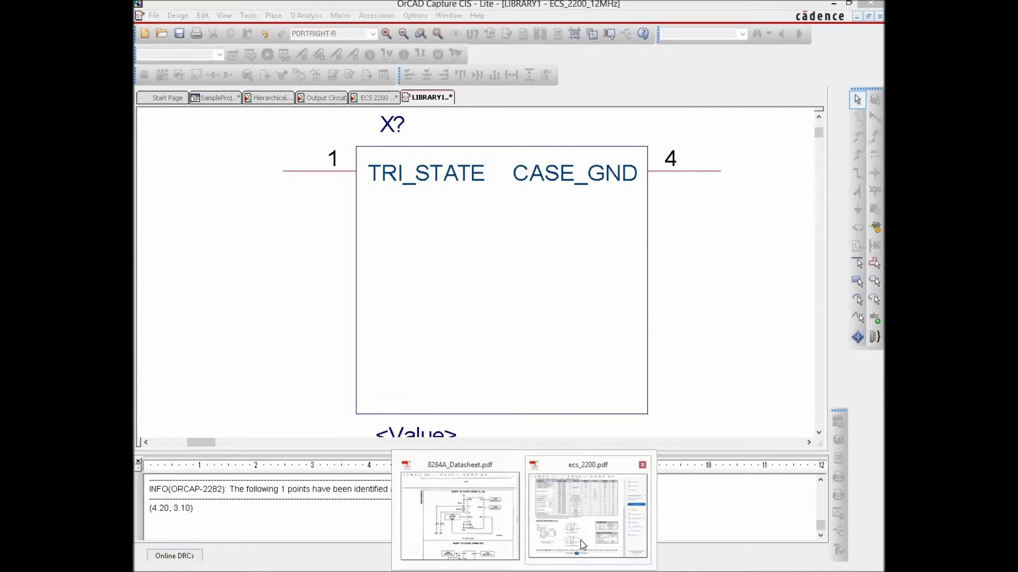
pyautogui.click(583, 541)
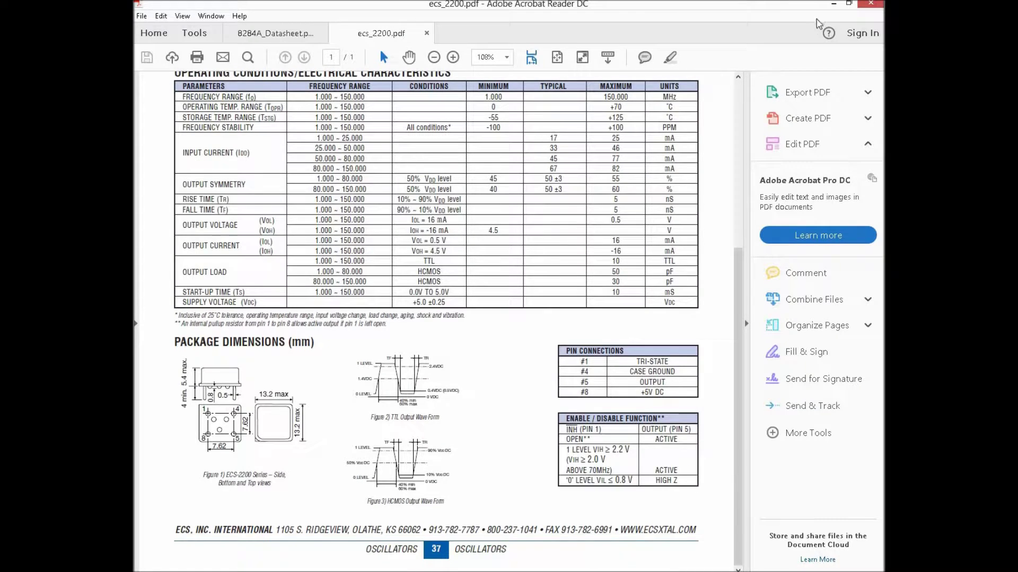
# Step: Add pin 5 OUTPUT, Output type, at the body's lower right edge
pyautogui.click(833, 3)
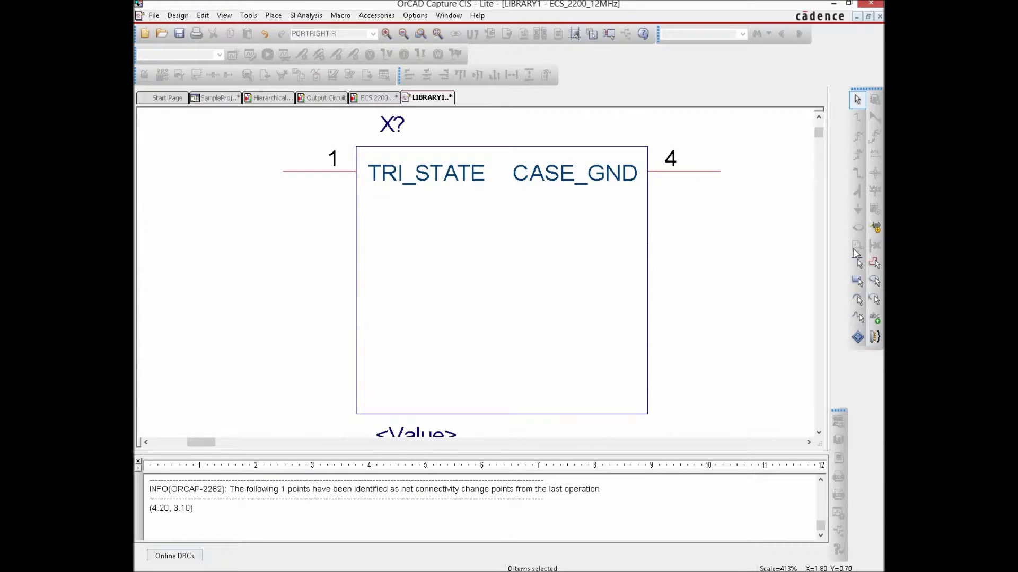
pyautogui.click(876, 226)
pyautogui.write('OUTPUT')
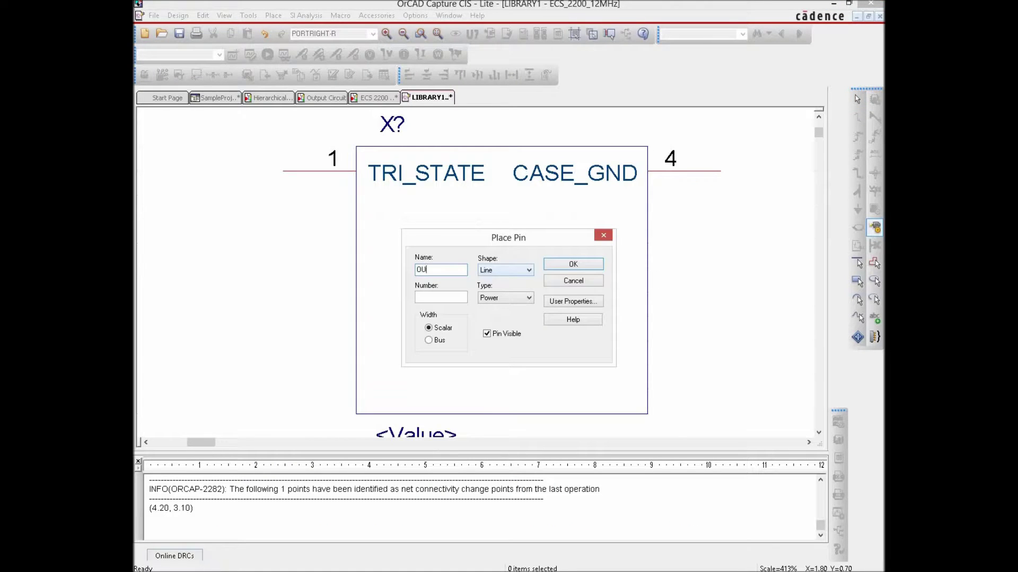
pyautogui.click(449, 298)
pyautogui.write('5')
pyautogui.click(514, 298)
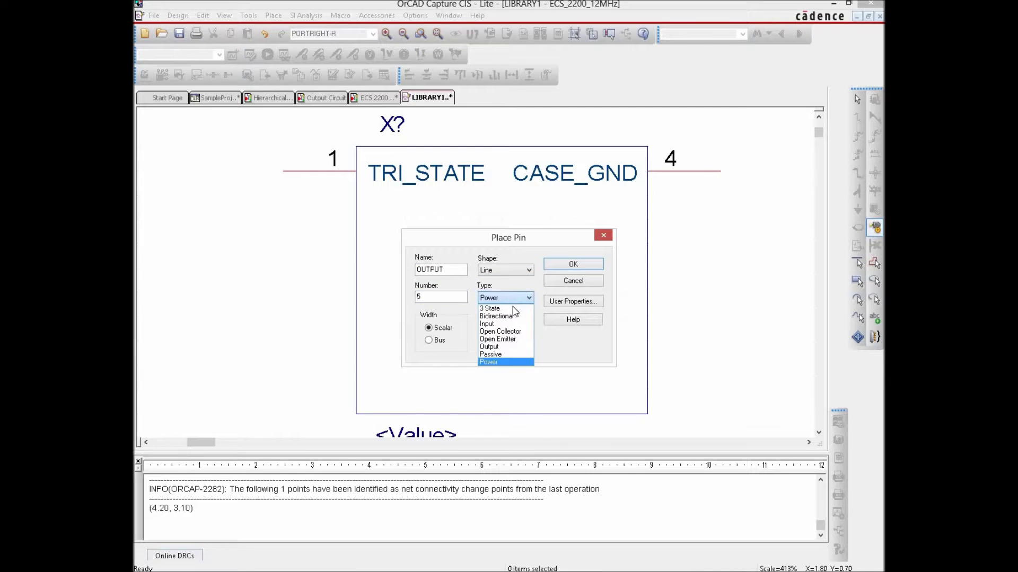
pyautogui.click(512, 346)
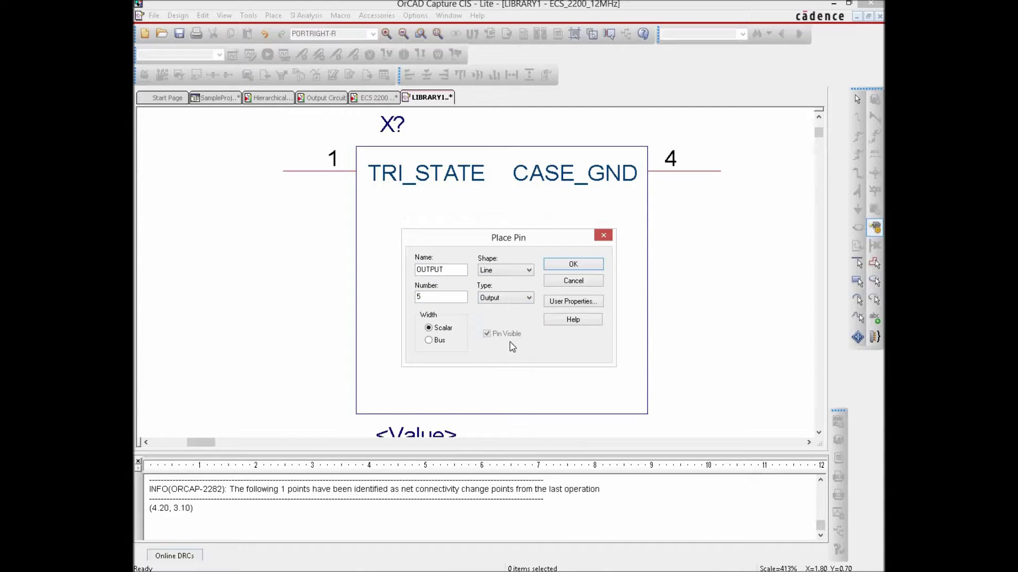
pyautogui.click(597, 268)
pyautogui.click(665, 388)
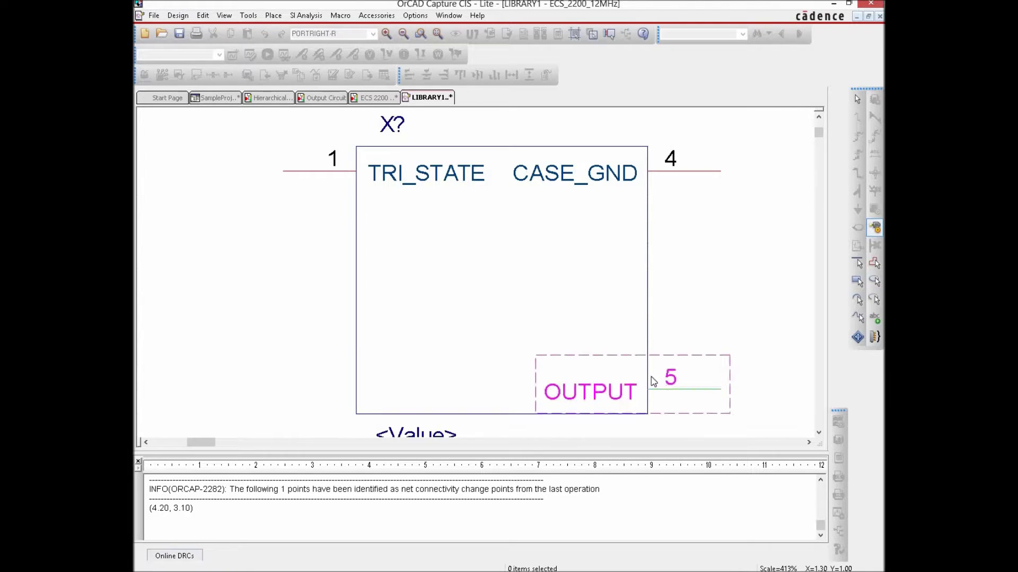
# Step: Close the reopened pin dialog without adding a pin and zoom in on the part
pyautogui.rightClick(692, 263)
pyautogui.click(722, 279)
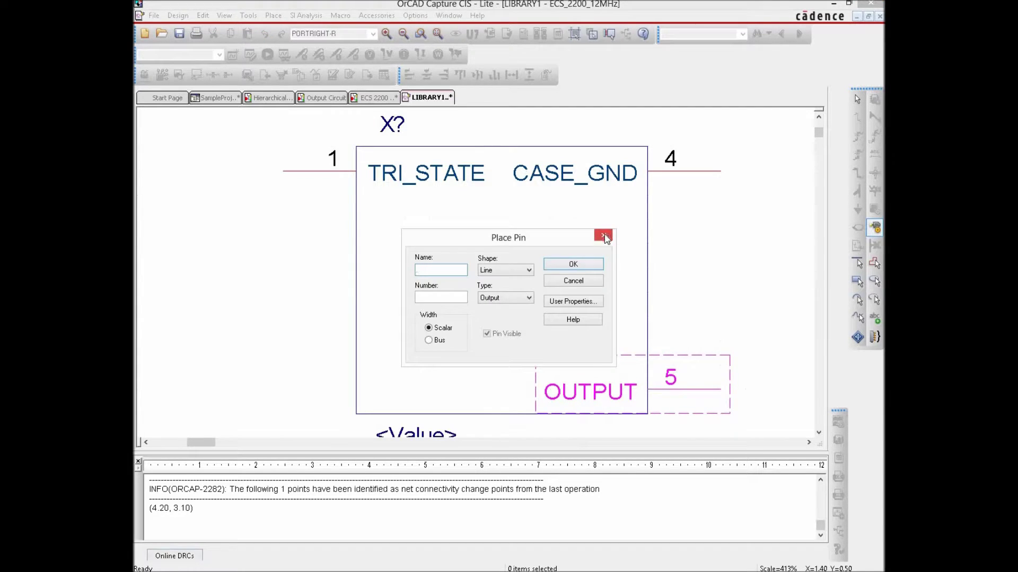
pyautogui.click(604, 235)
pyautogui.rightClick(720, 240)
pyautogui.press('i')
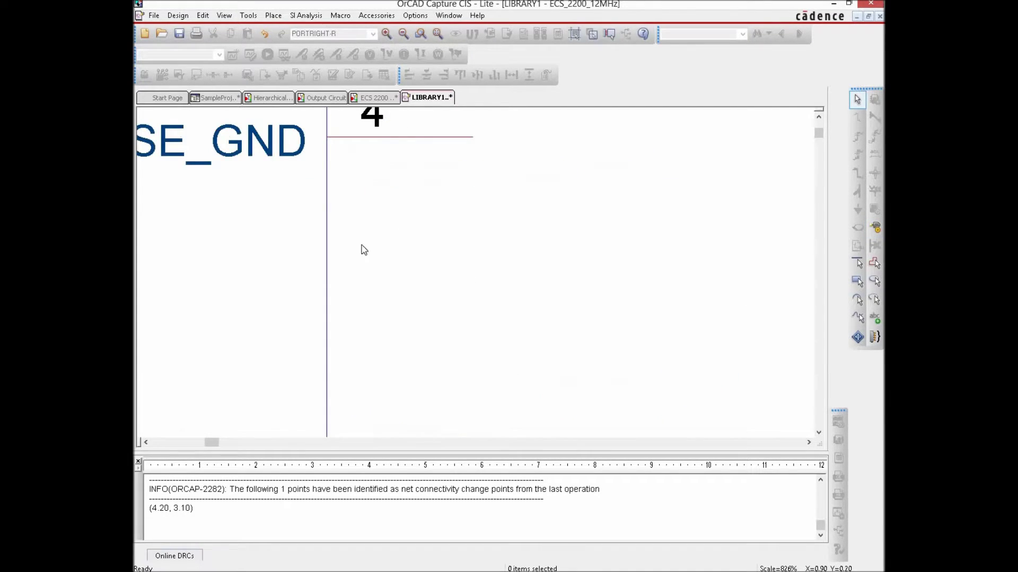
pyautogui.rightClick(411, 339)
# Step: Define pin 8 5V_VDC as a visible Power pin
pyautogui.click(371, 351)
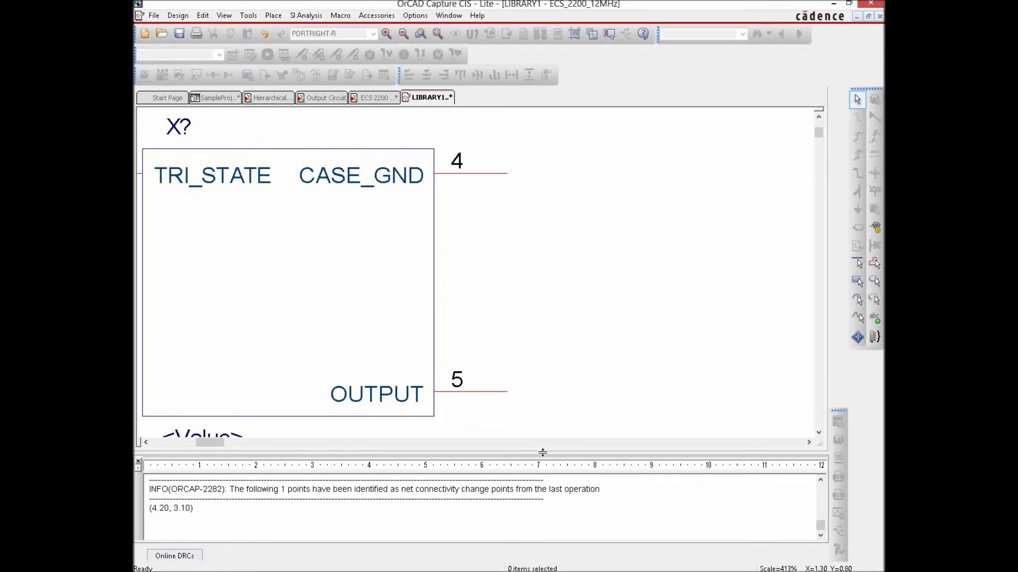
pyautogui.click(875, 227)
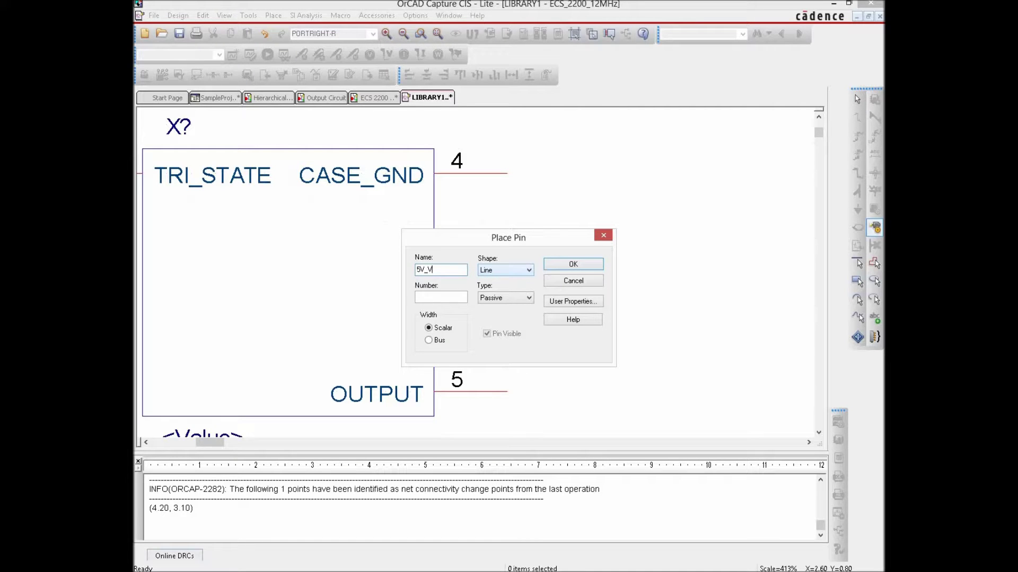
pyautogui.click(497, 300)
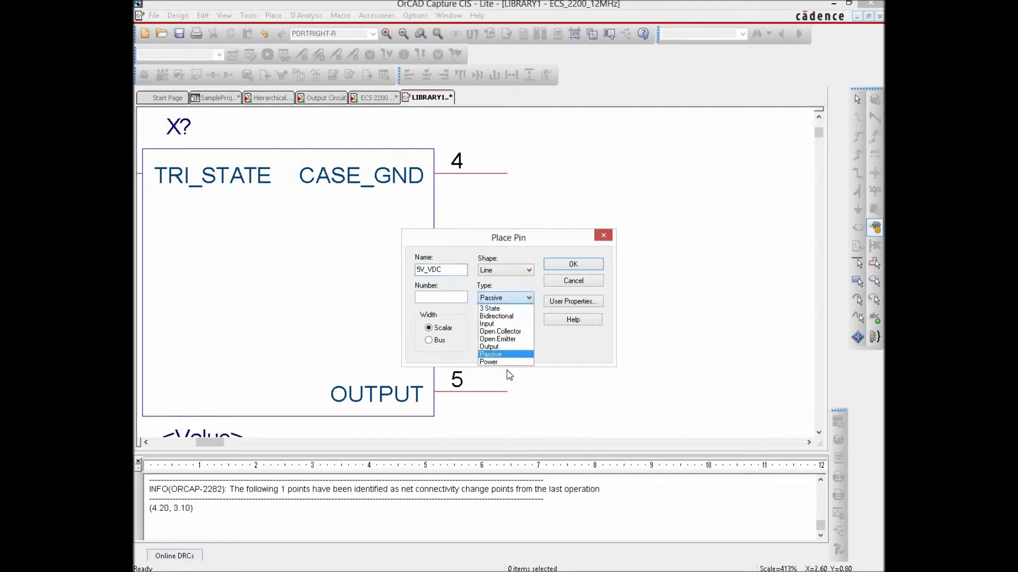
pyautogui.click(503, 367)
pyautogui.click(487, 334)
pyautogui.click(486, 334)
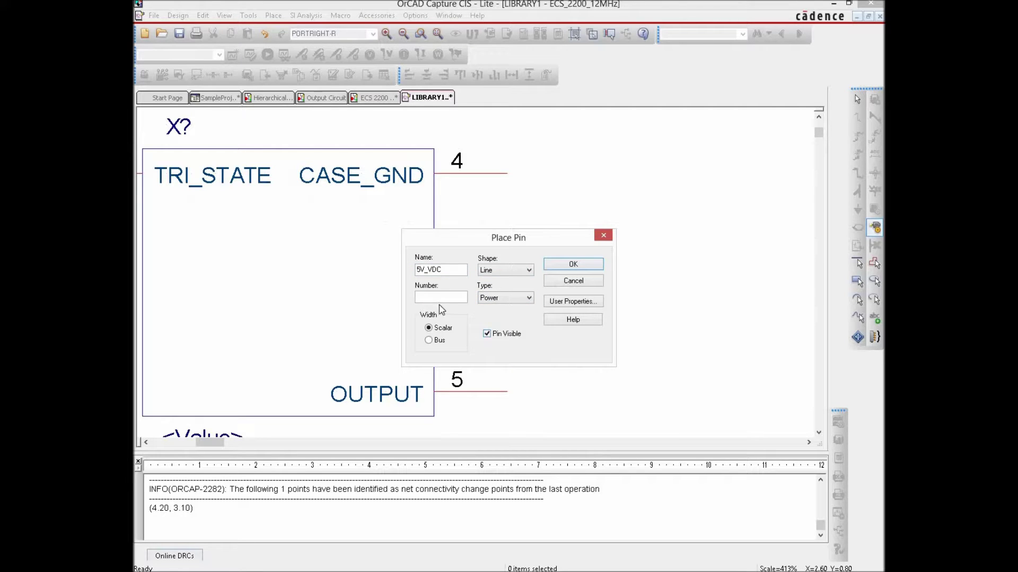
pyautogui.click(442, 298)
pyautogui.write('8')
pyautogui.click(593, 266)
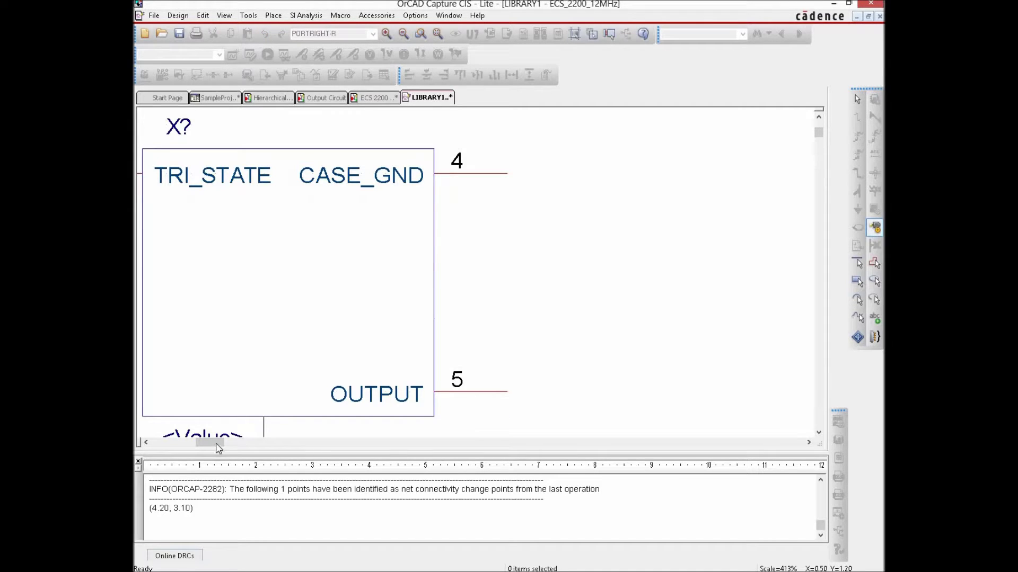
# Step: Place pin 8 5V_VDC at the body's lower left and end pin mode
pyautogui.moveTo(216, 443)
pyautogui.mouseDown()
pyautogui.moveTo(191, 443)
pyautogui.moveTo(218, 442)
pyautogui.mouseUp()
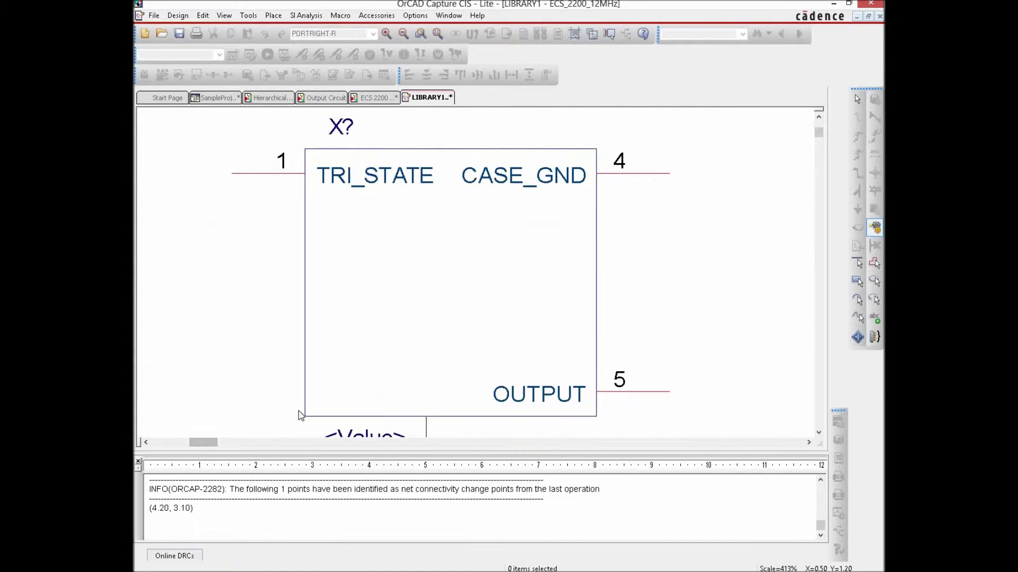
pyautogui.click(300, 406)
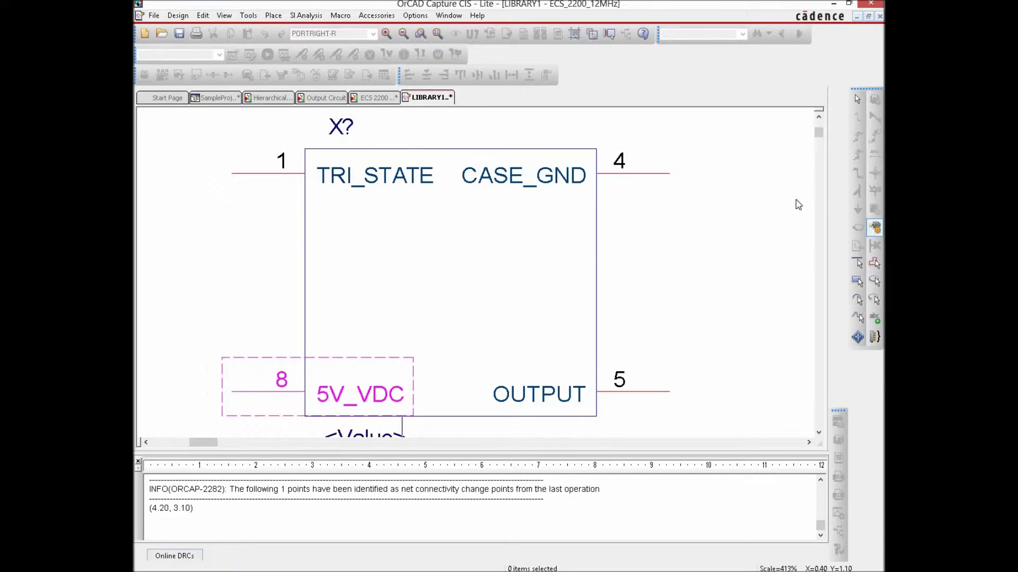
pyautogui.rightClick(734, 207)
pyautogui.click(753, 242)
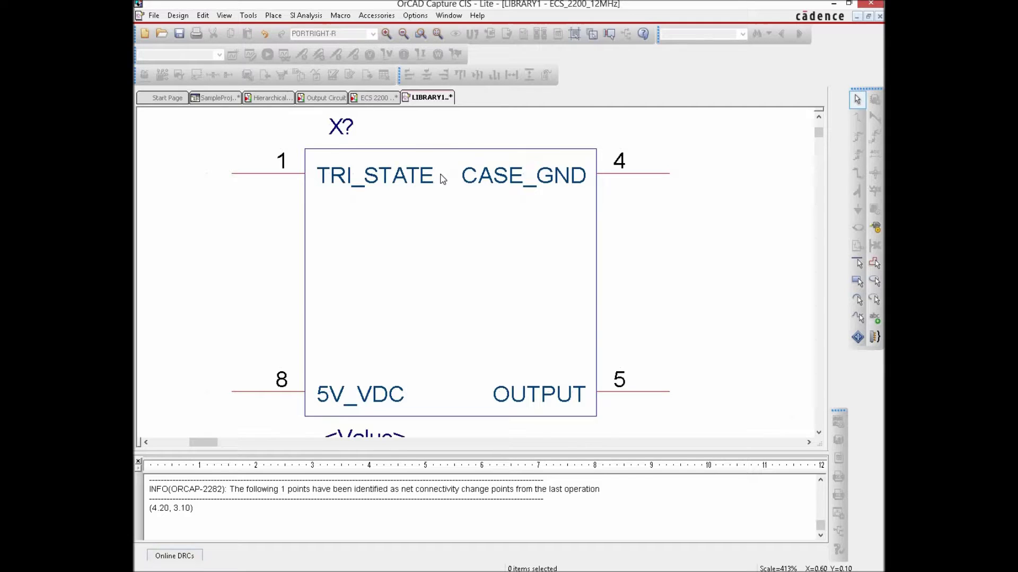
pyautogui.scroll(-3, 443, 184)
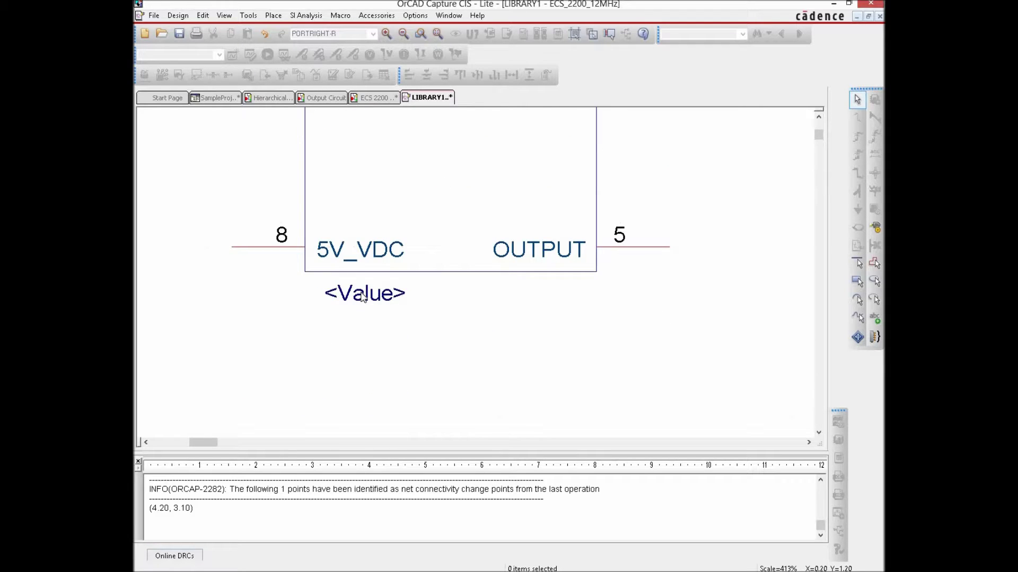
# Step: Change the part's value to 'ECS 2200 12 MHz' and bring up Save As for the library
pyautogui.doubleClick(363, 298)
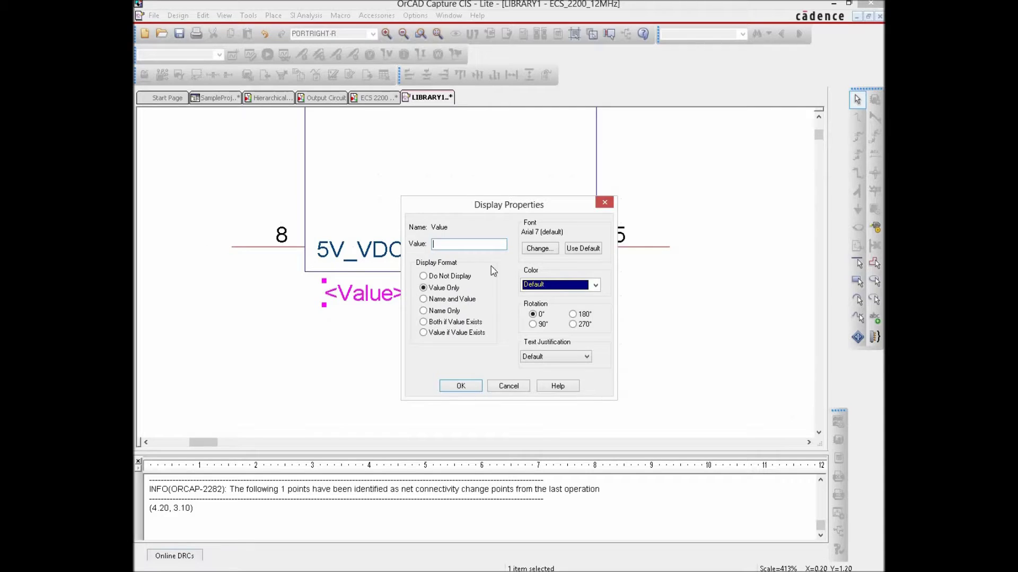
pyautogui.write('ECS 2200 12 MHz')
pyautogui.press('Return')
pyautogui.scroll(5, 496, 200)
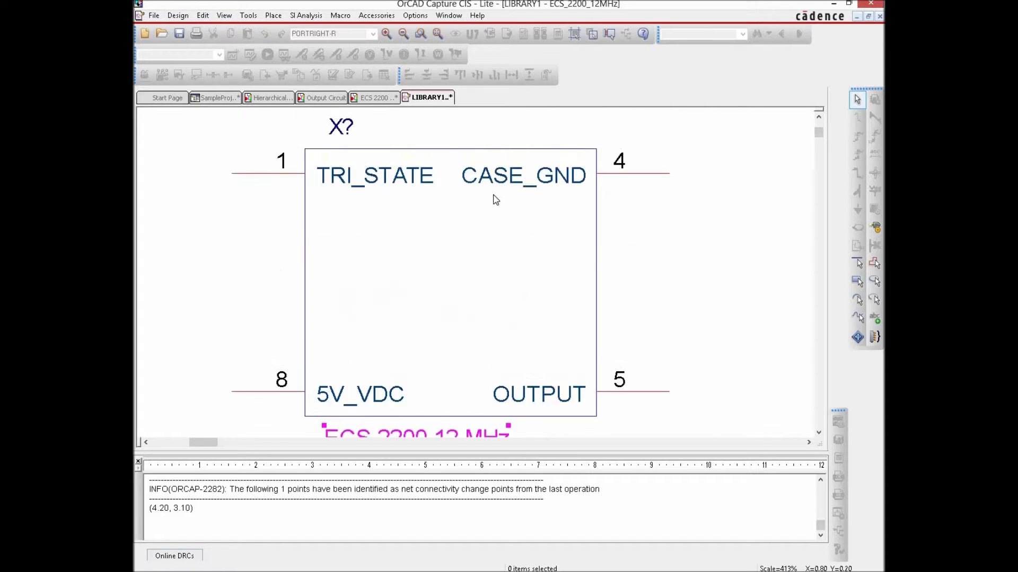
pyautogui.click(179, 33)
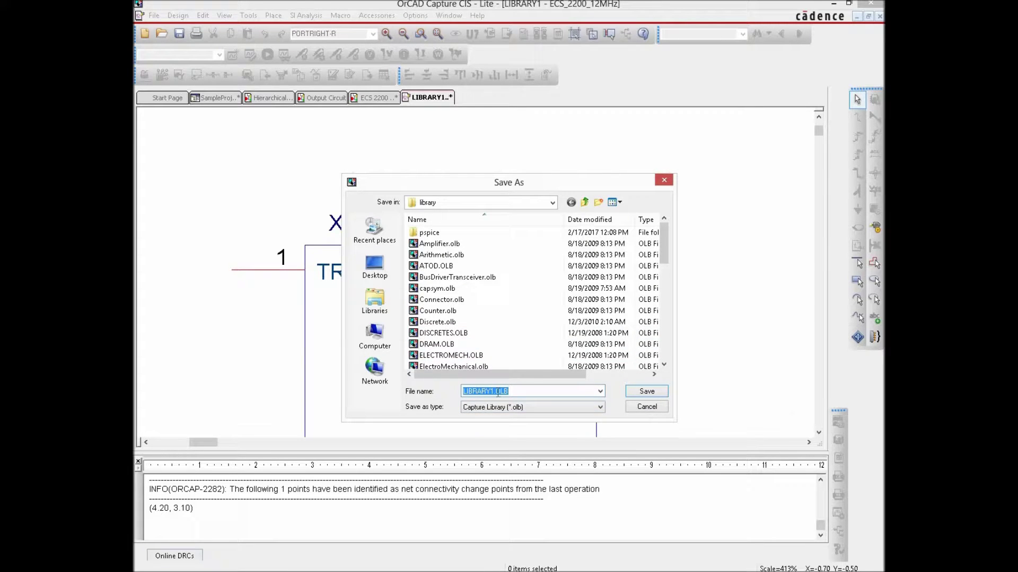
# Step: Save the library under the file name SampleProjectLibrary.OLB
pyautogui.moveTo(493, 390); pyautogui.dragTo(453, 395)
pyautogui.write('SamplePe')
pyautogui.write('ojectLibrary')
pyautogui.press('Return')
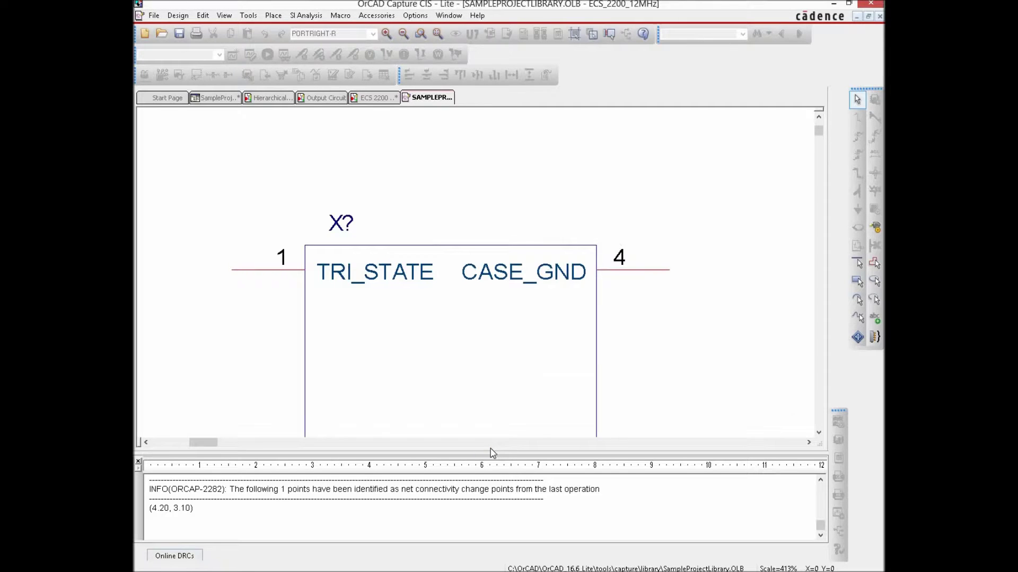
# Step: Go back to the ECS 2200 Circuit page and show the Place Part pane's library list
pyautogui.click(373, 99)
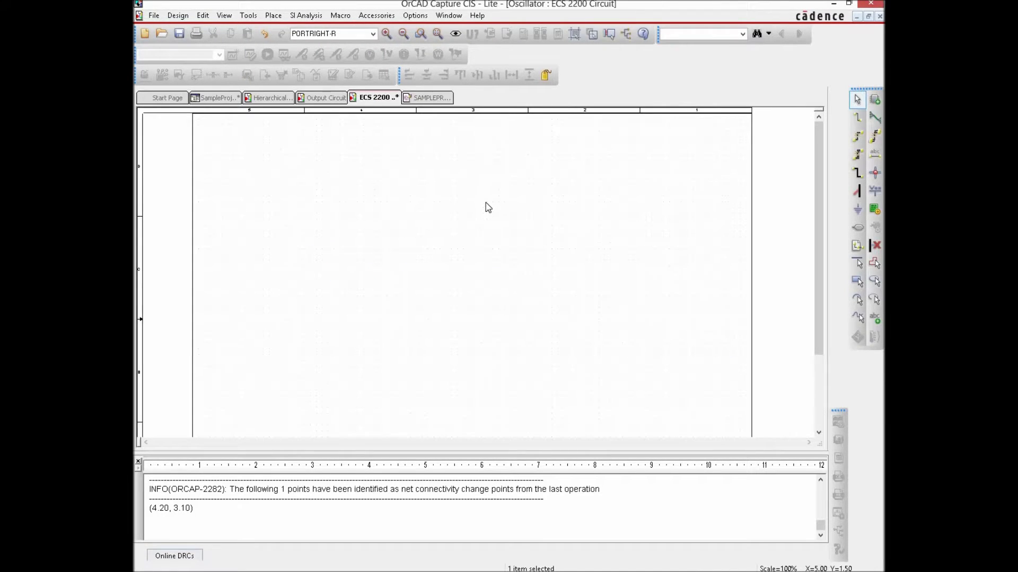
pyautogui.click(875, 100)
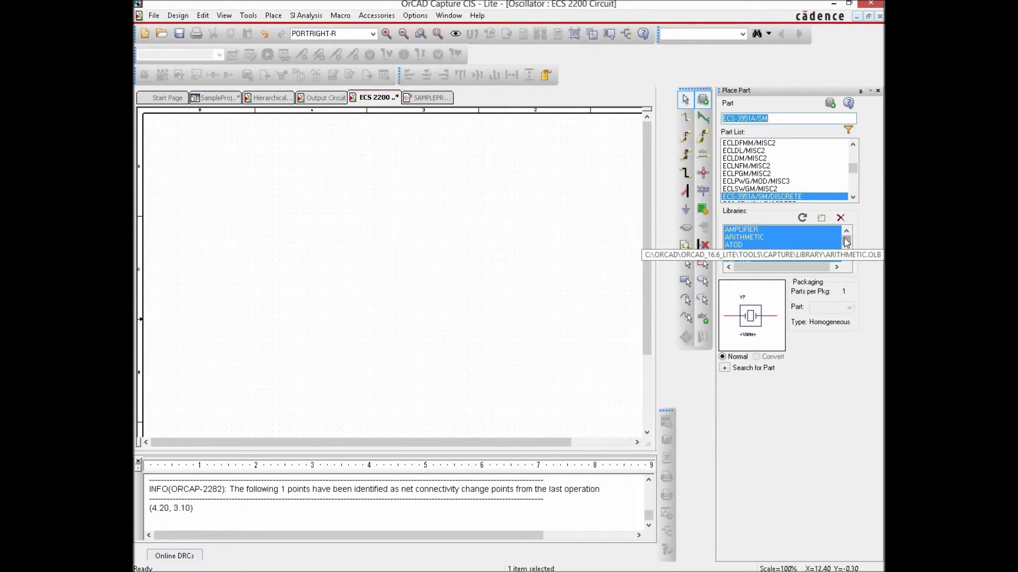
pyautogui.click(846, 259)
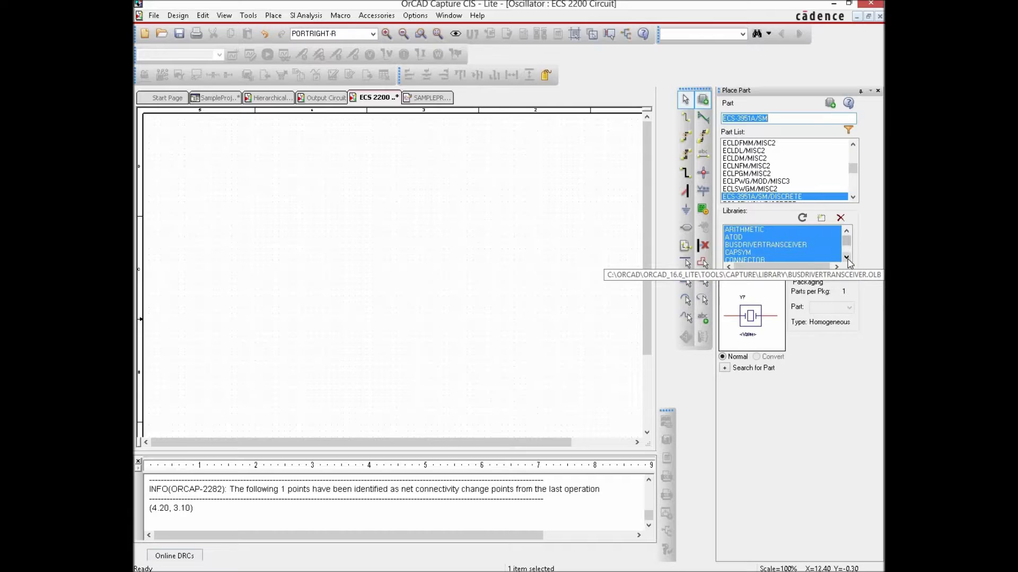
pyautogui.click(846, 259)
pyautogui.click(847, 259)
pyautogui.click(846, 258)
pyautogui.click(847, 259)
pyautogui.click(846, 259)
pyautogui.click(847, 258)
pyautogui.click(846, 259)
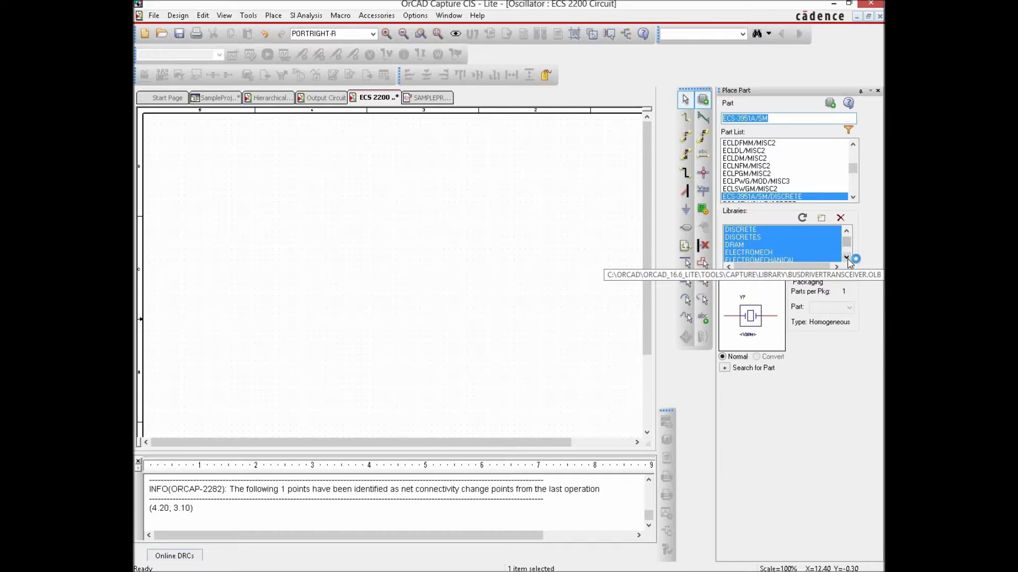
pyautogui.click(847, 258)
pyautogui.click(846, 258)
pyautogui.click(846, 259)
pyautogui.click(846, 259)
pyautogui.click(847, 258)
pyautogui.click(846, 259)
pyautogui.click(846, 258)
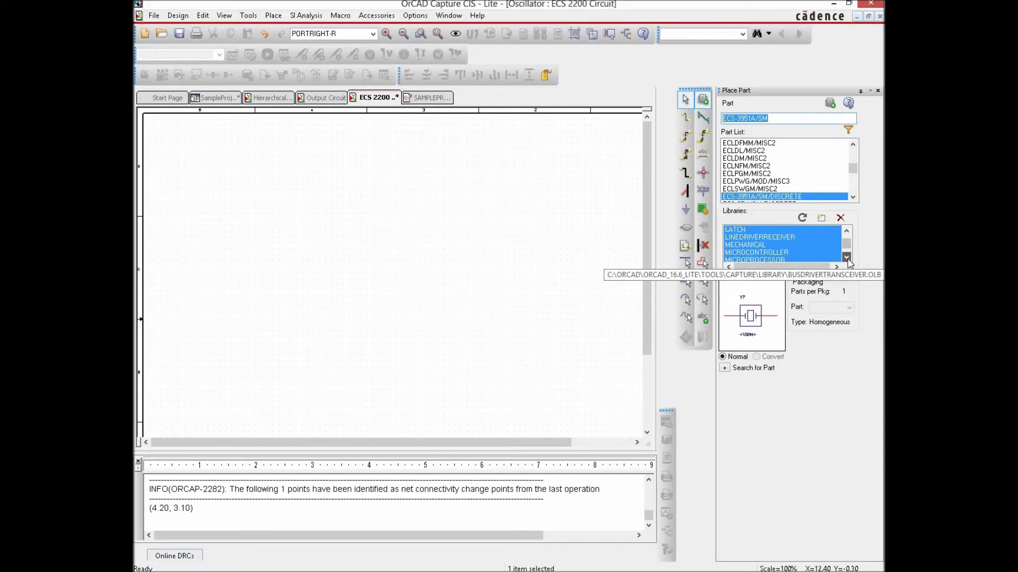
pyautogui.click(846, 259)
pyautogui.click(846, 259)
pyautogui.click(846, 258)
pyautogui.click(847, 259)
pyautogui.click(847, 259)
pyautogui.click(847, 259)
pyautogui.click(846, 259)
pyautogui.click(846, 259)
pyautogui.click(847, 259)
pyautogui.click(847, 258)
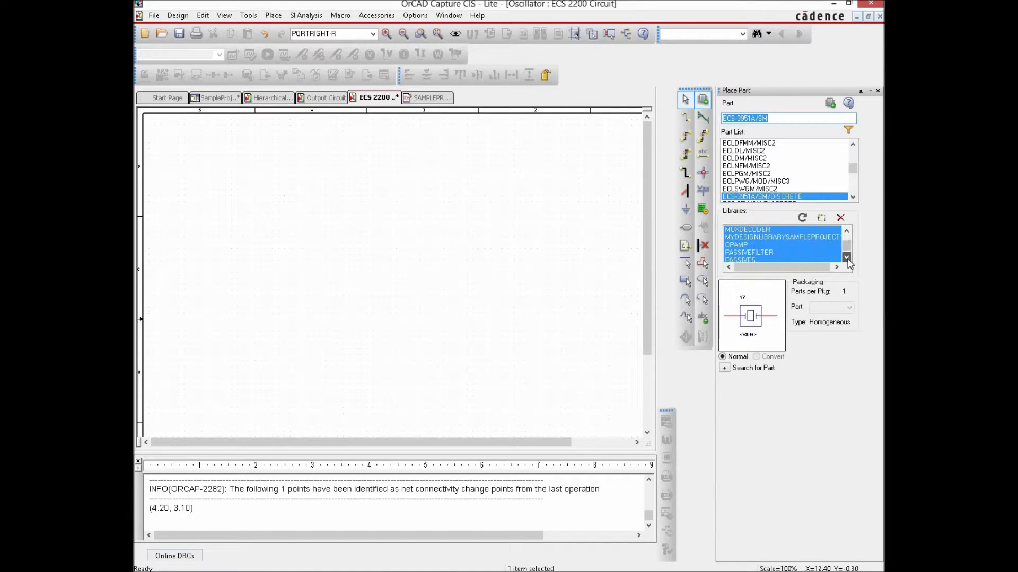
pyautogui.moveTo(846, 254); pyautogui.dragTo(835, 222)
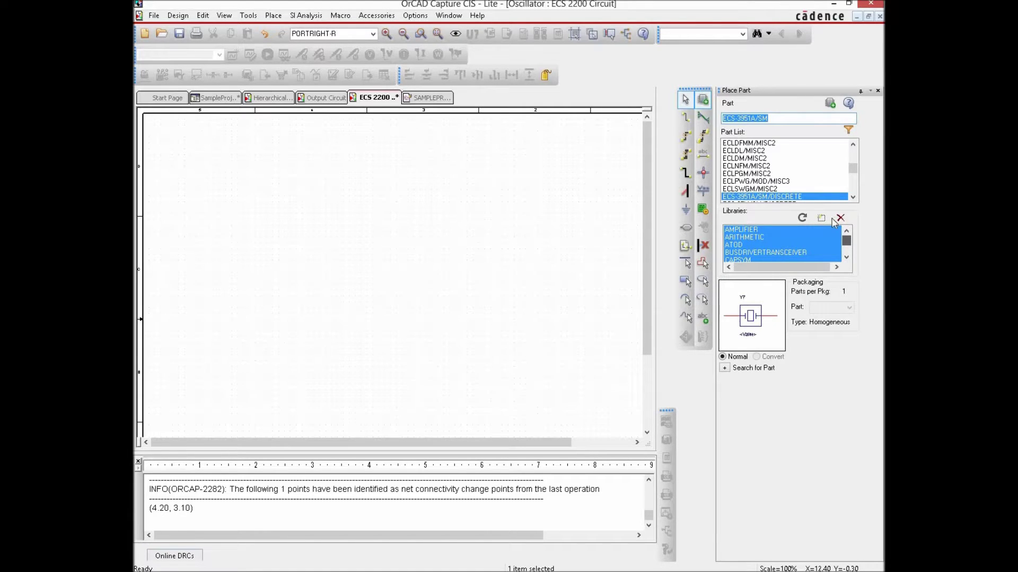
# Step: Add SampleProjectLibrary.OLB and every other library file in the folder, then search 'ecs_22'
pyautogui.click(822, 218)
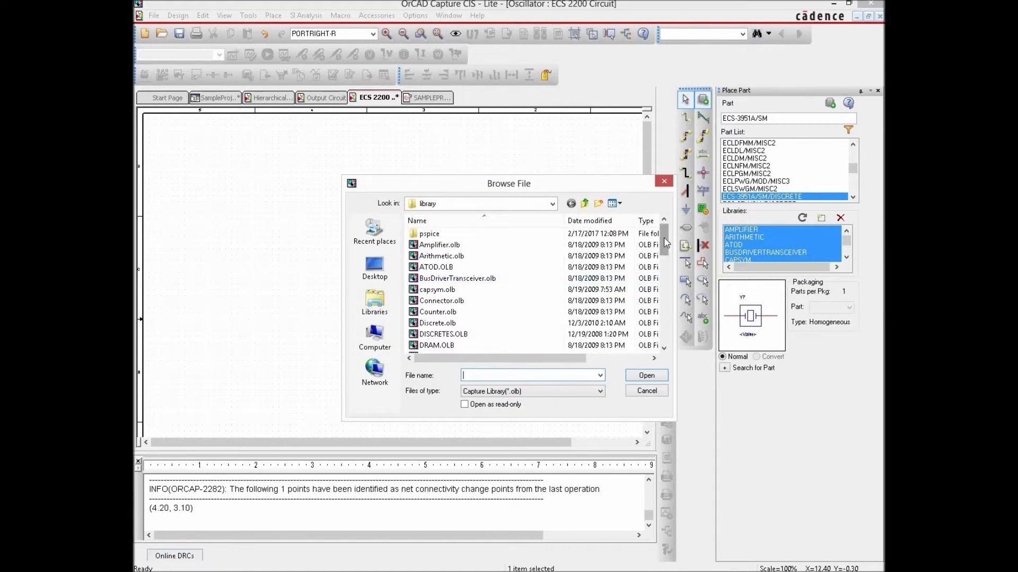
pyautogui.moveTo(665, 250); pyautogui.dragTo(661, 339)
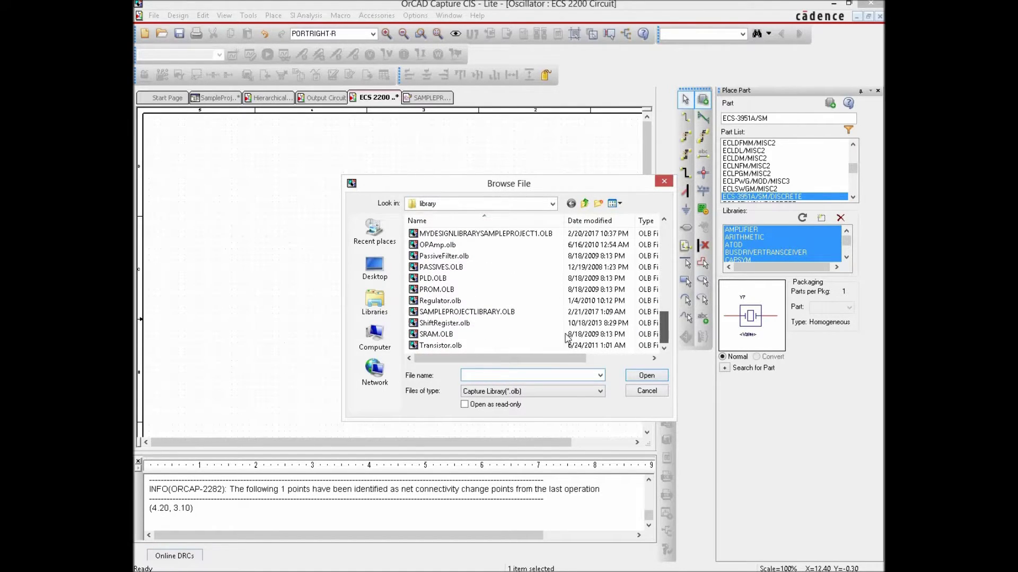
pyautogui.click(465, 312)
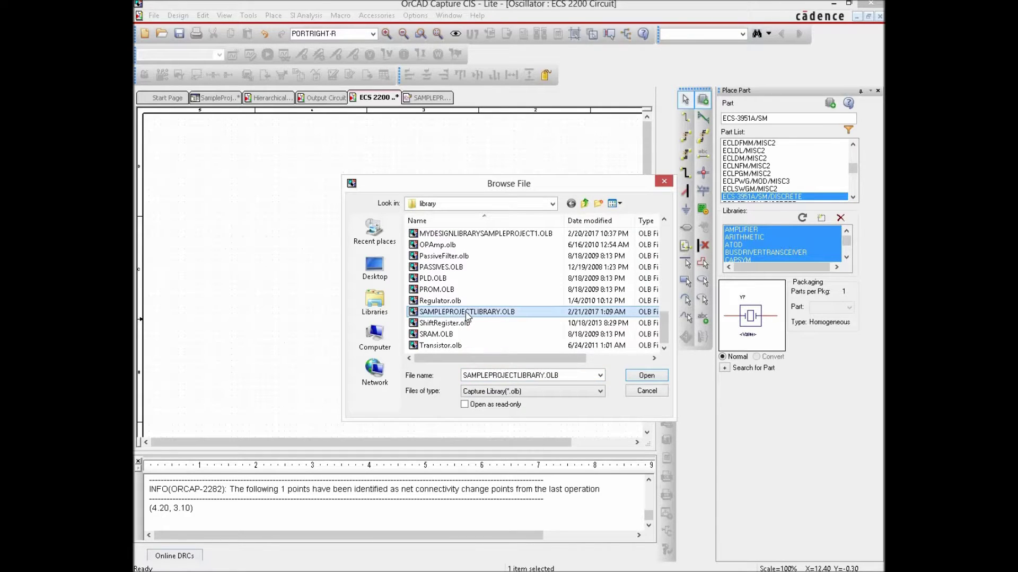
pyautogui.hotkey('ctrl', 'a')
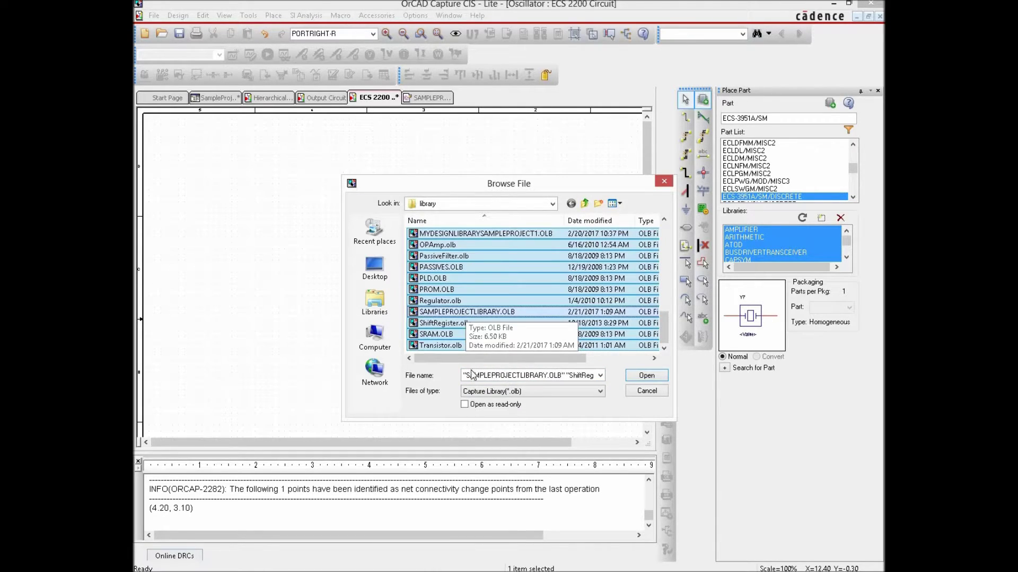
pyautogui.click(645, 377)
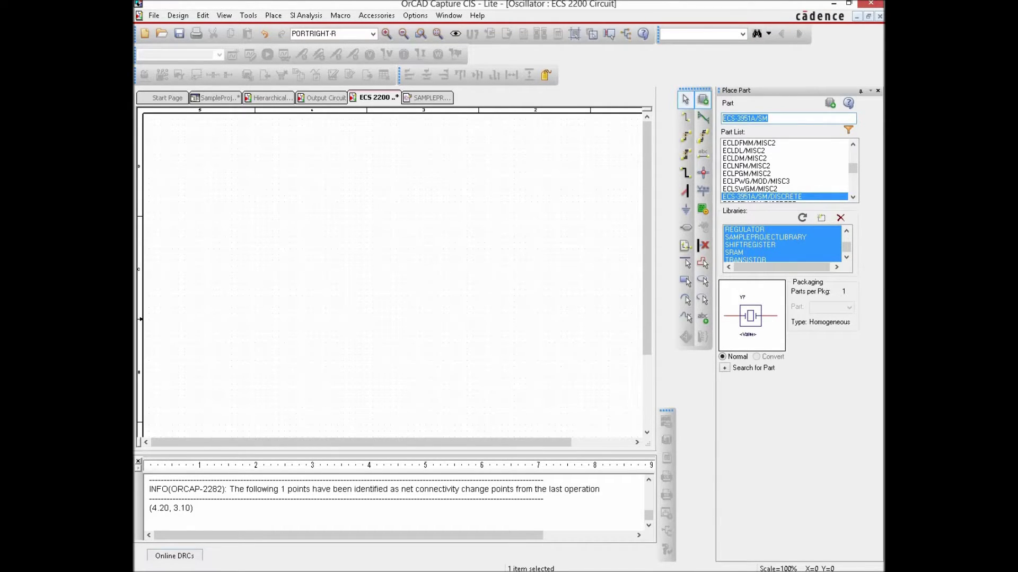
pyautogui.write('ecs_2200_12MHz')
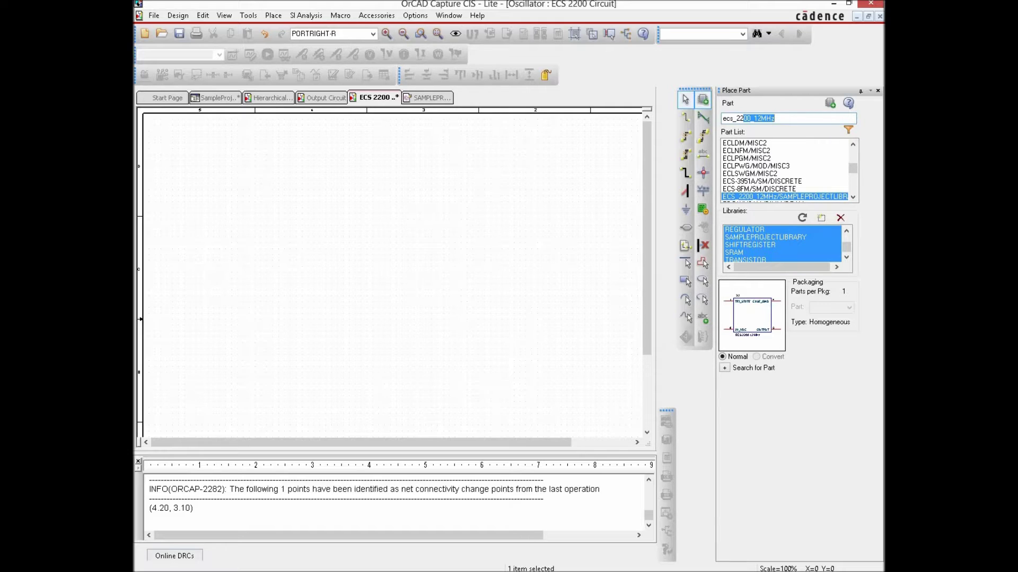
# Step: Place the ECS_2200_12MHz oscillator on the page as X1
pyautogui.press('Return')
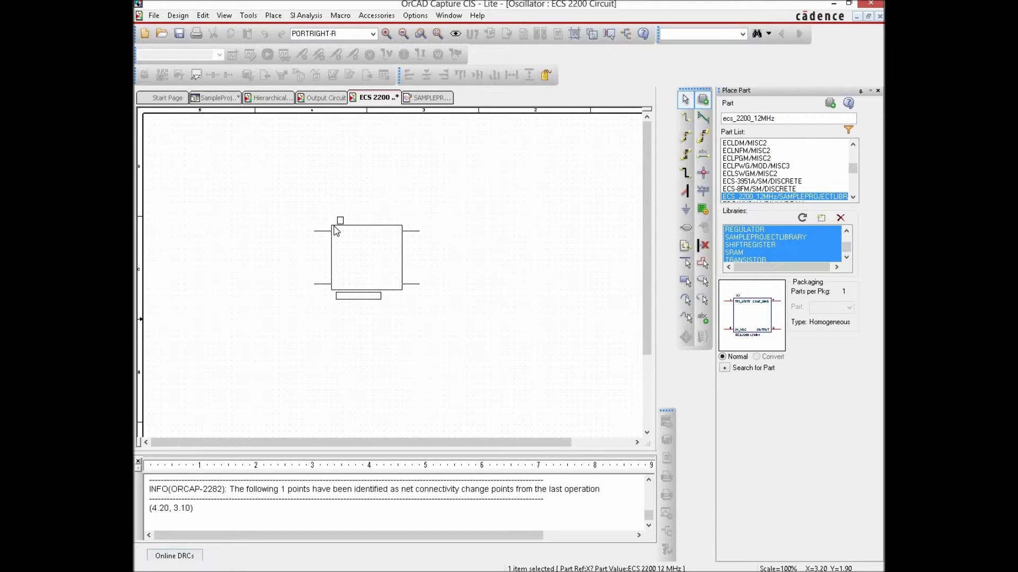
pyautogui.click(336, 231)
pyautogui.rightClick(484, 179)
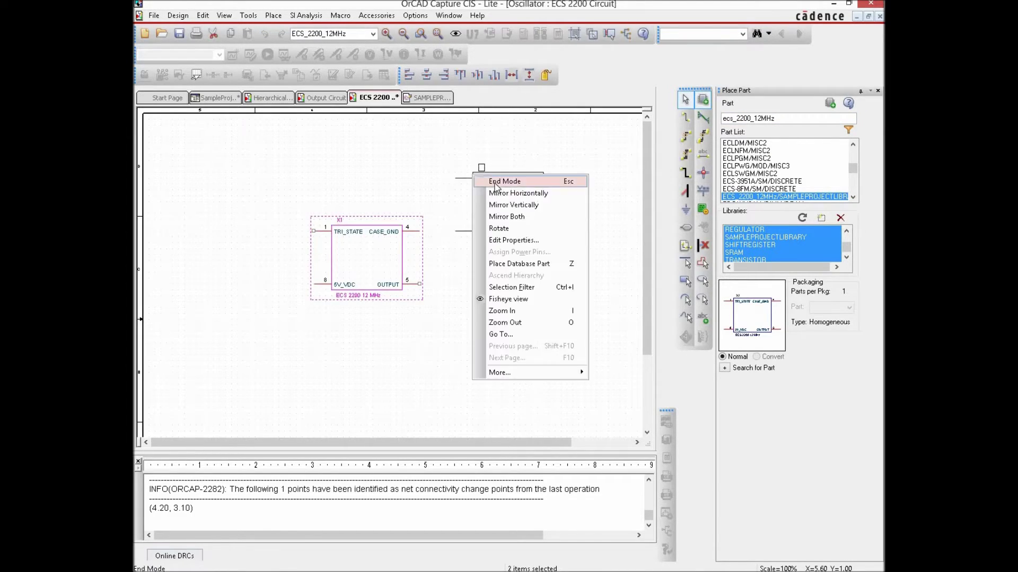
pyautogui.click(496, 186)
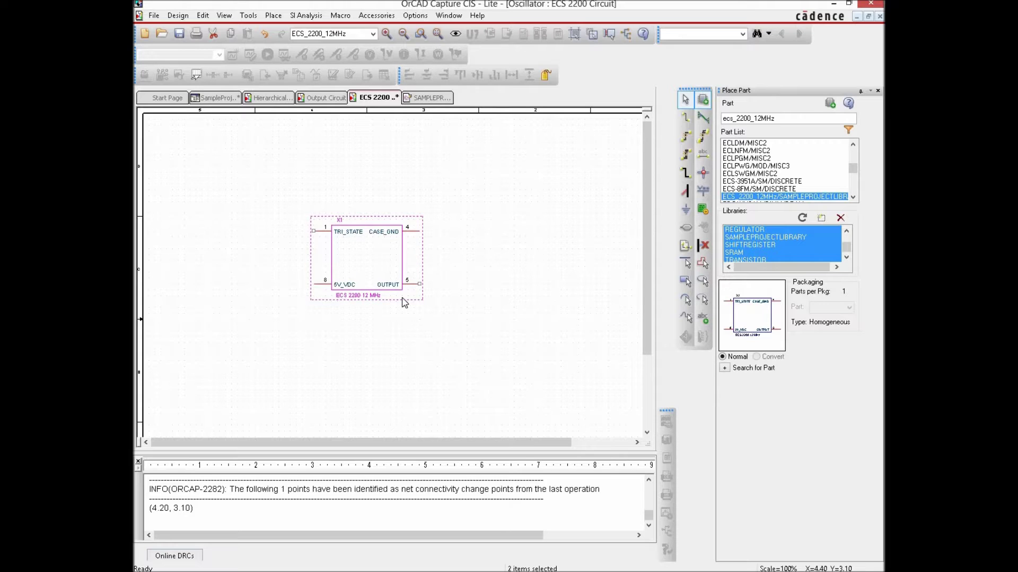
# Step: Copy and paste a duplicate X2 beside X1, then delete the duplicate
pyautogui.click(383, 261)
pyautogui.hotkey('ctrl', 'c')
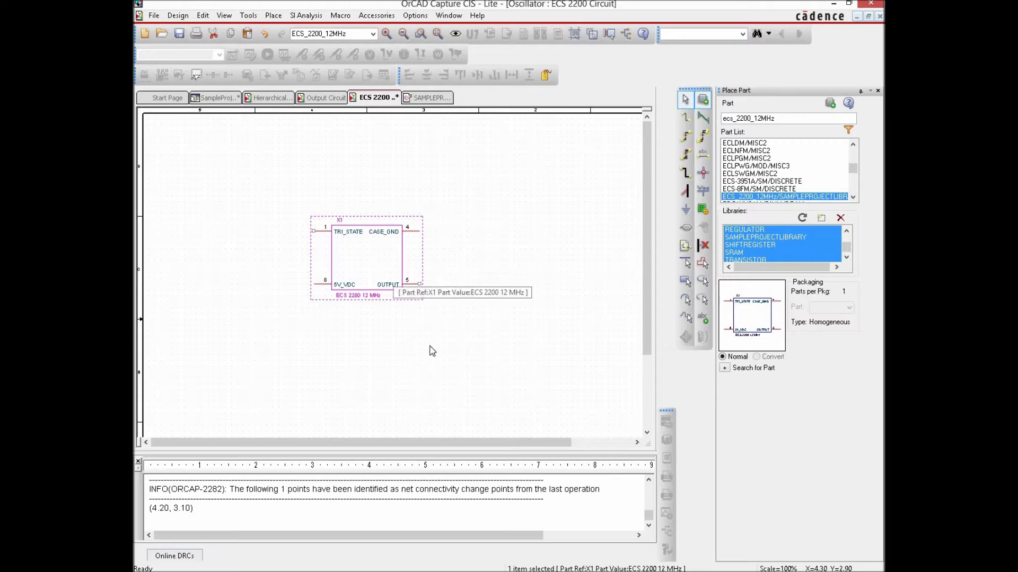
pyautogui.hotkey('ctrl', 'v')
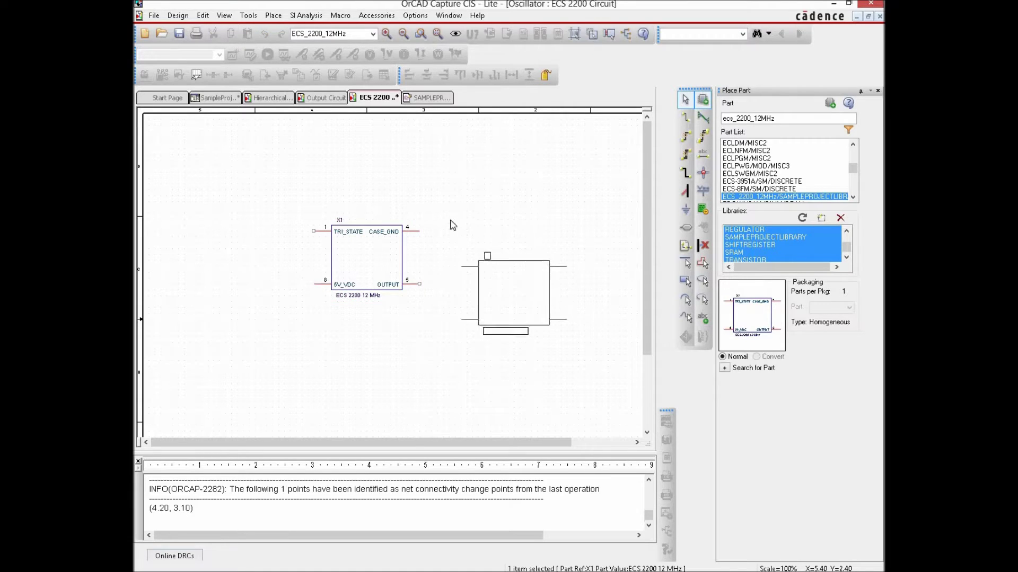
pyautogui.click(479, 226)
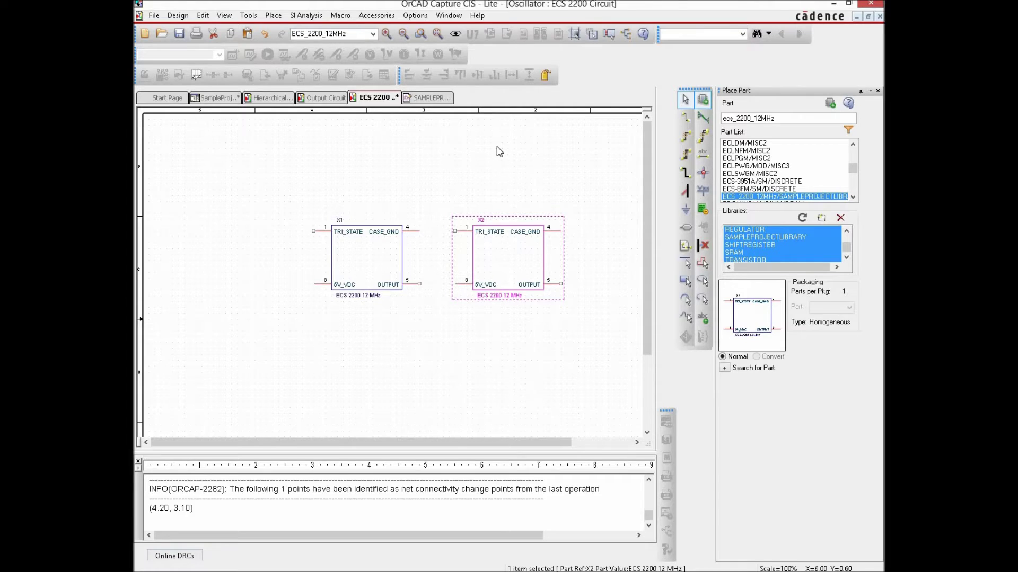
pyautogui.press('Delete')
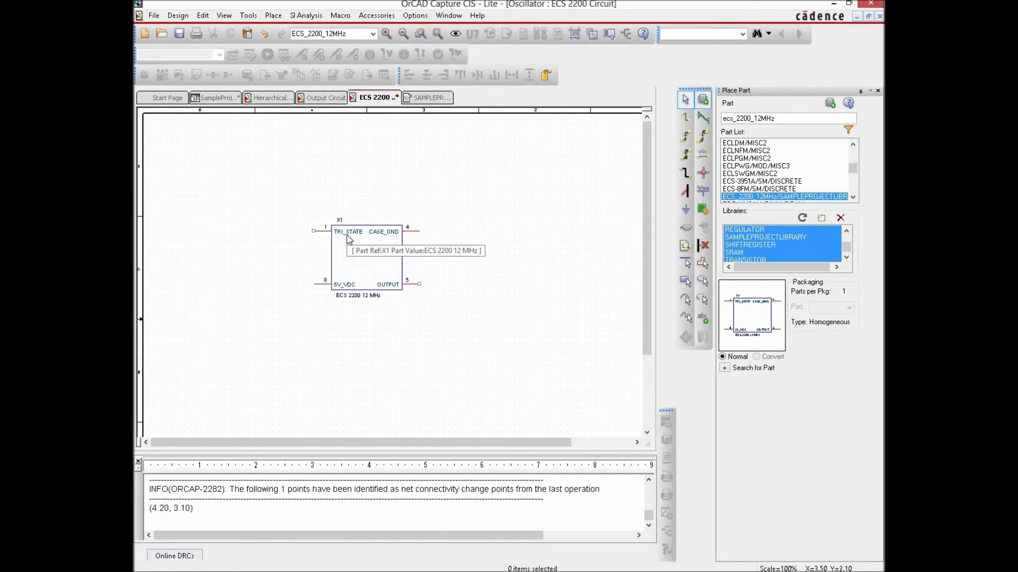
# Step: Put a no-connect marker on pin 1 TRI_STATE of oscillator X1
pyautogui.click(704, 246)
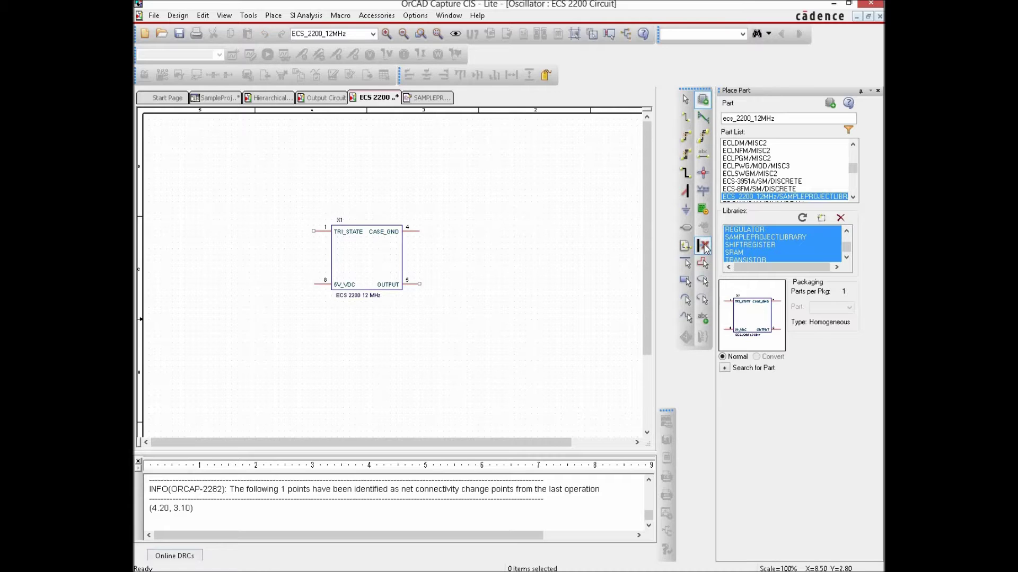
pyautogui.click(313, 231)
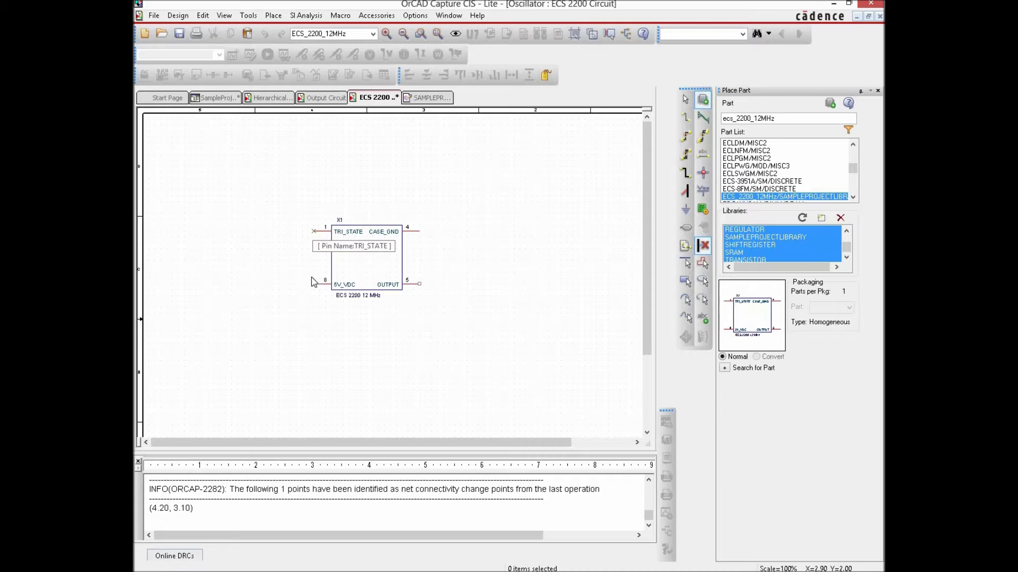
pyautogui.rightClick(477, 202)
pyautogui.click(508, 206)
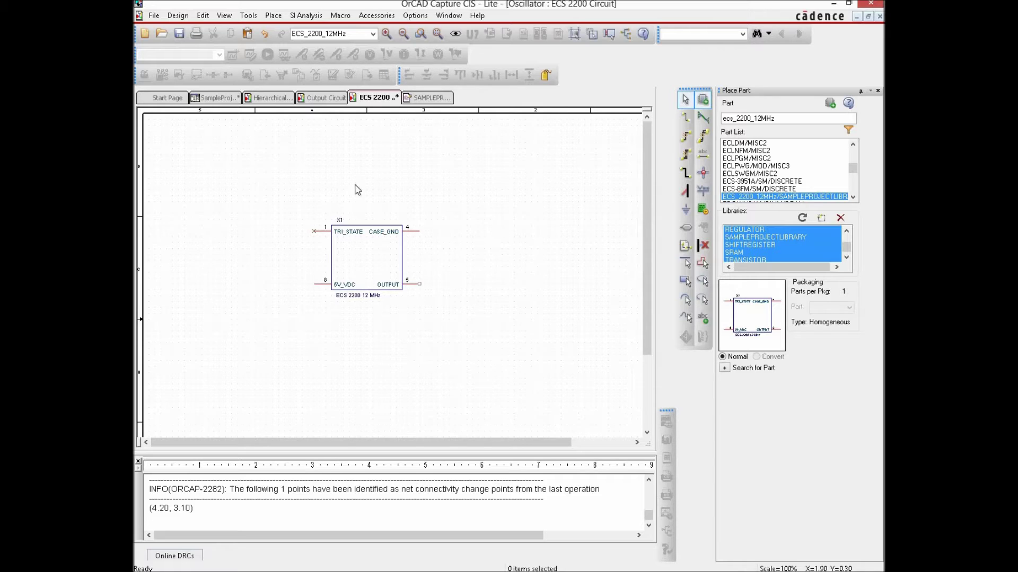
# Step: Place a GND/CAPSYM ground symbol below the oscillator
pyautogui.click(702, 192)
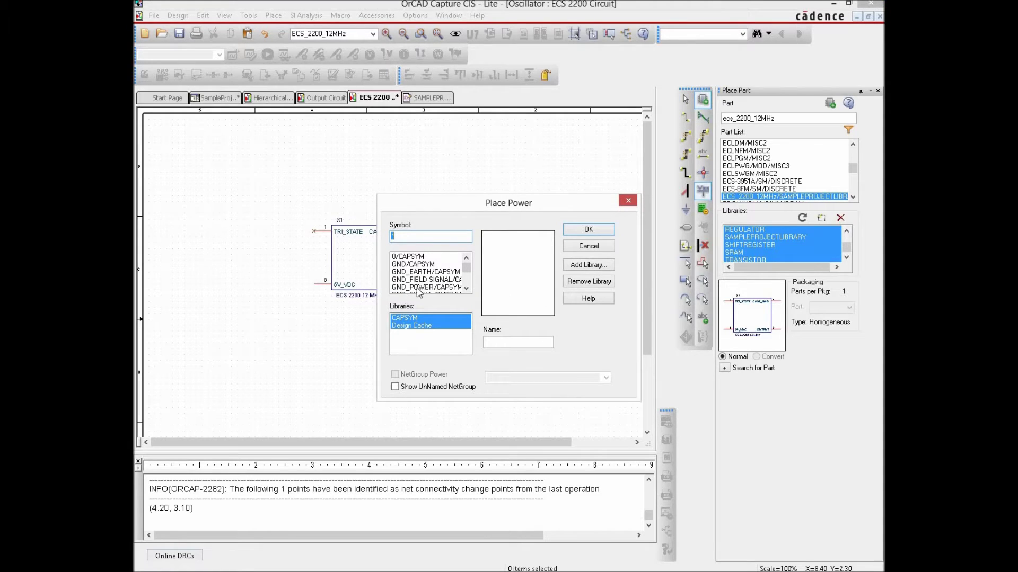
pyautogui.moveTo(466, 274)
pyautogui.mouseDown()
pyautogui.moveTo(466, 286)
pyautogui.moveTo(466, 263)
pyautogui.mouseUp()
pyautogui.click(404, 265)
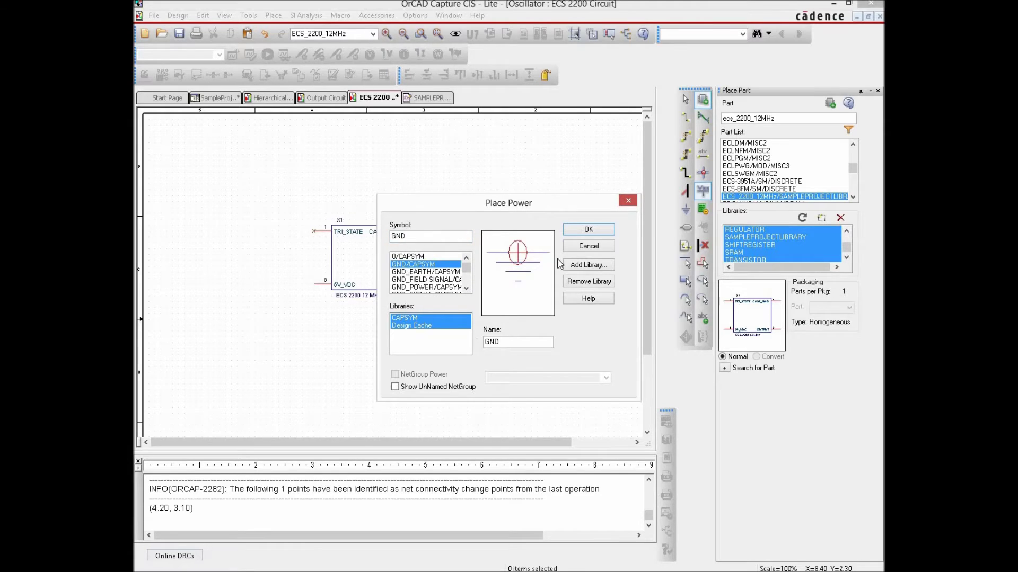
pyautogui.click(585, 232)
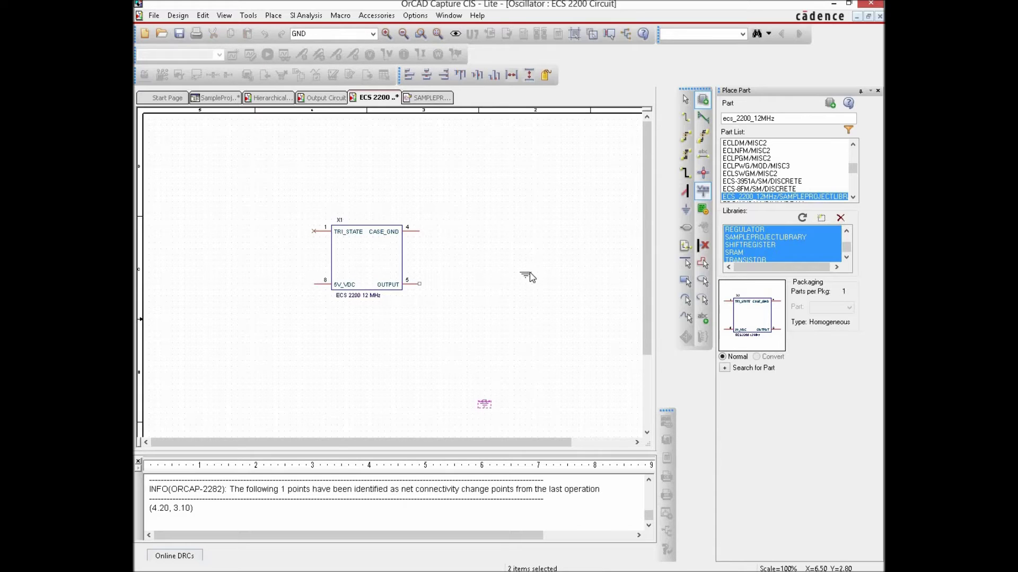
pyautogui.rightClick(559, 260)
pyautogui.click(591, 269)
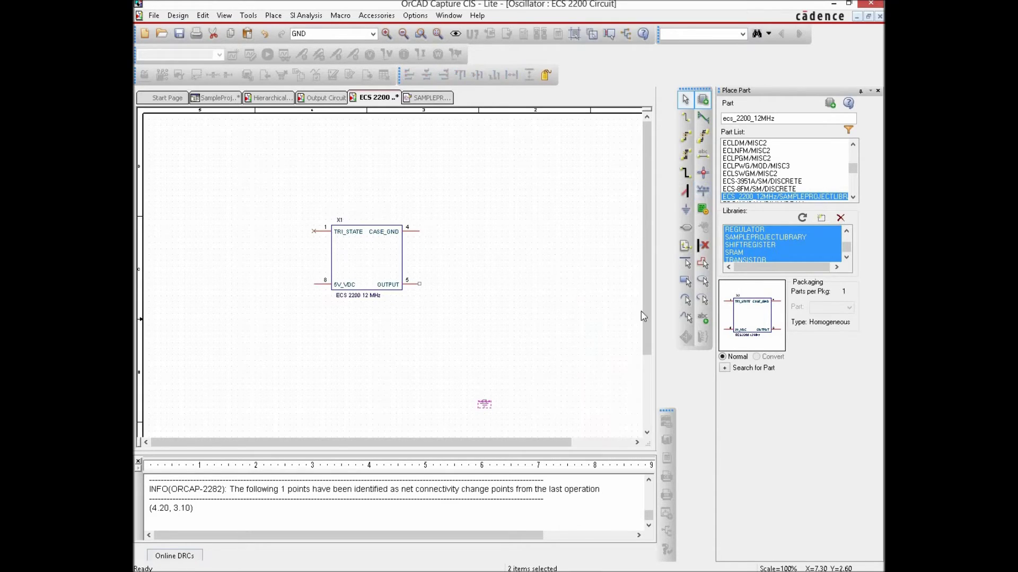
# Step: Place a VCC/CAPSYM power symbol near the page's top-left corner
pyautogui.click(703, 190)
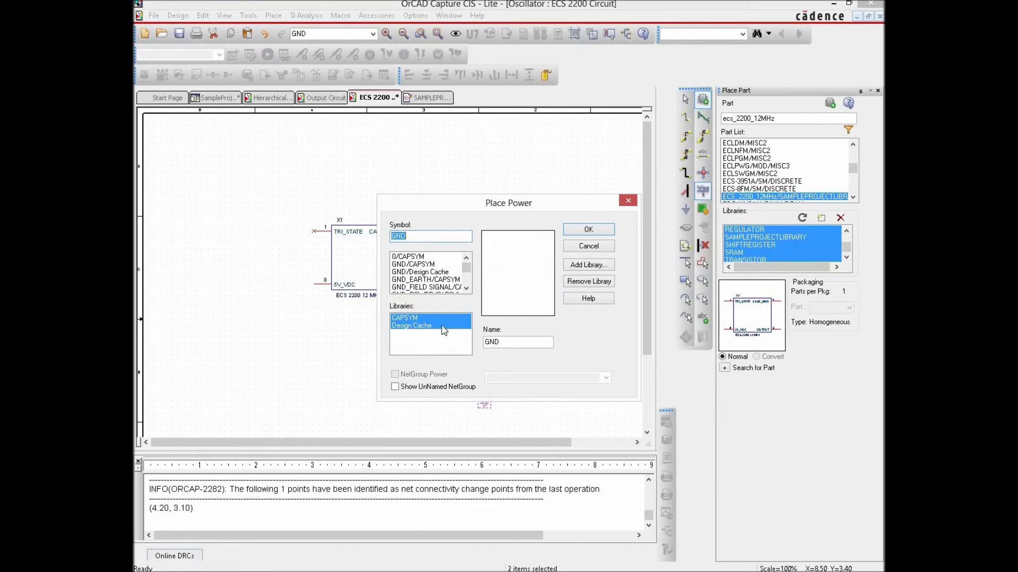
pyautogui.scroll(-2, 467, 273)
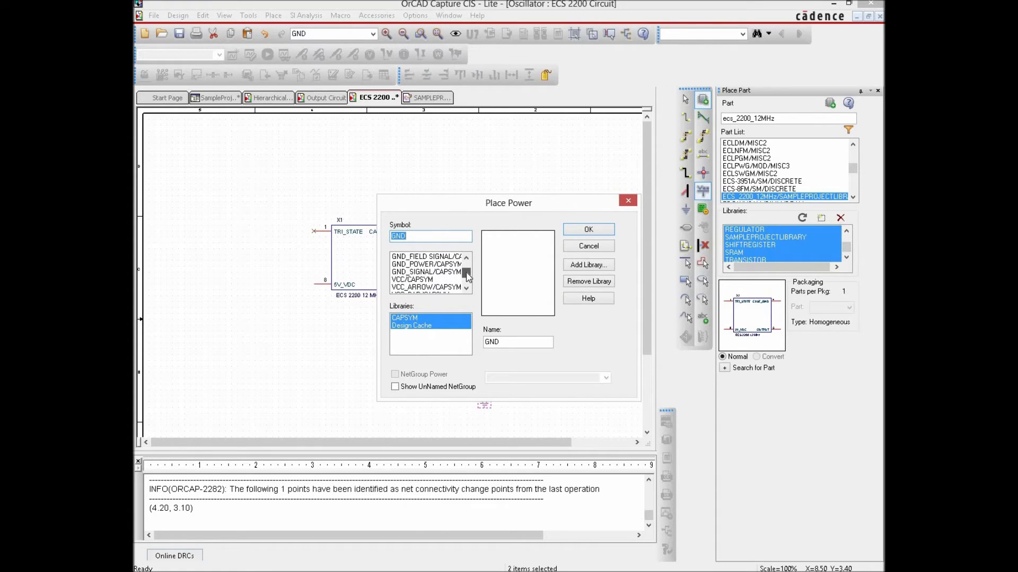
pyautogui.click(422, 280)
pyautogui.click(587, 229)
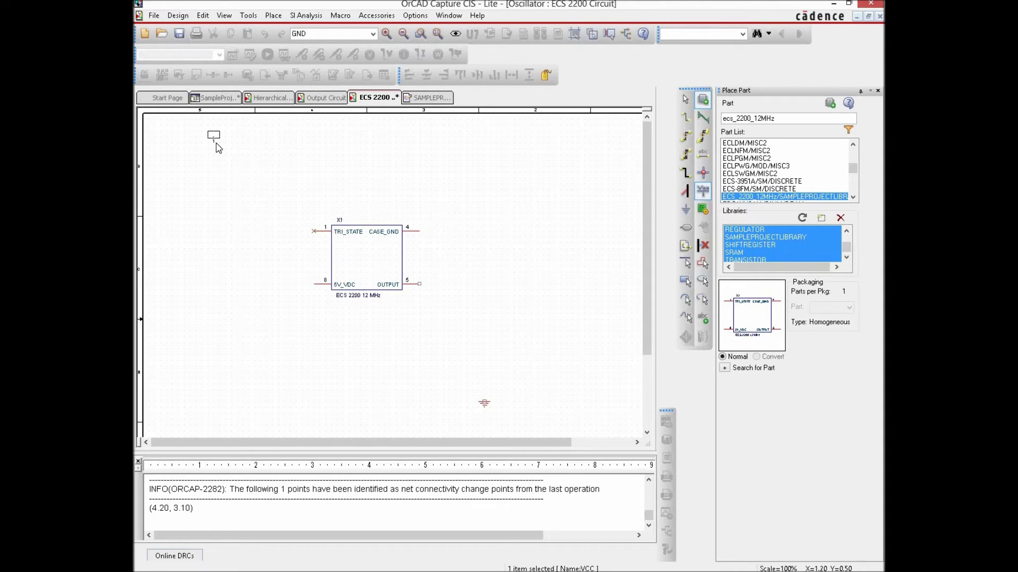
pyautogui.click(217, 148)
pyautogui.rightClick(273, 153)
pyautogui.click(294, 157)
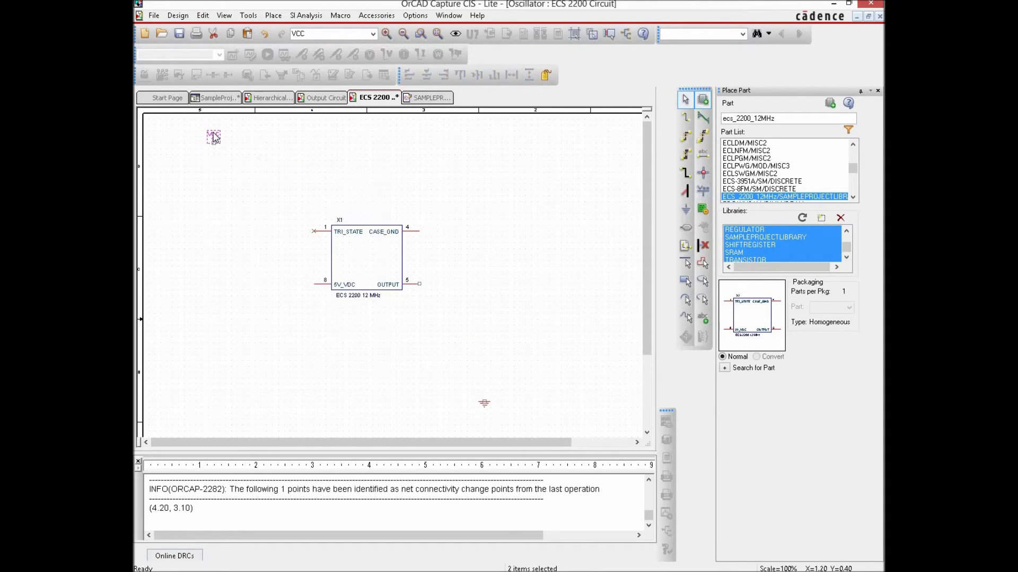
# Step: Relabel the power symbol from VCC to 5V
pyautogui.doubleClick(214, 136)
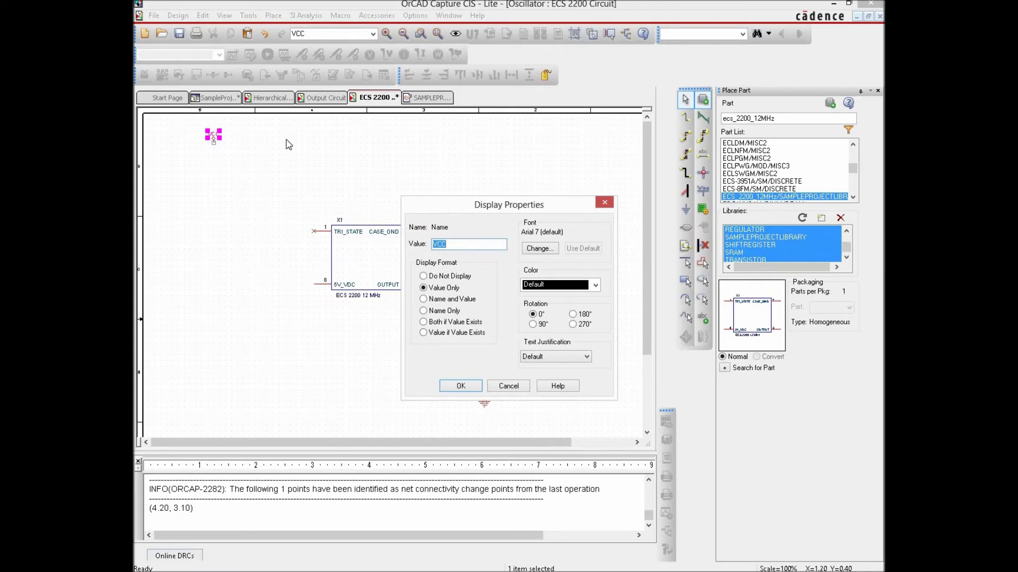
pyautogui.write('5V')
pyautogui.press('Return')
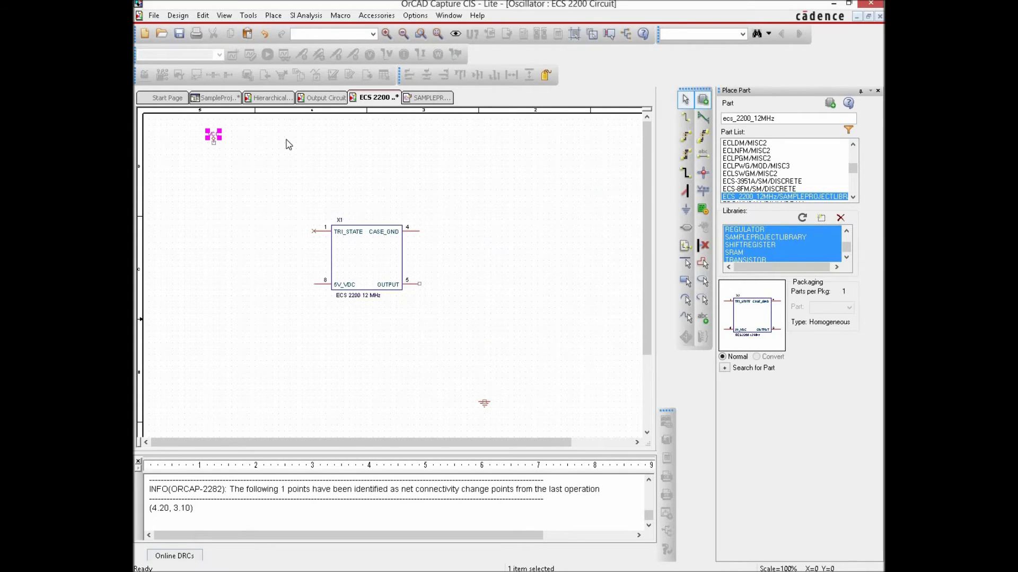
pyautogui.click(286, 151)
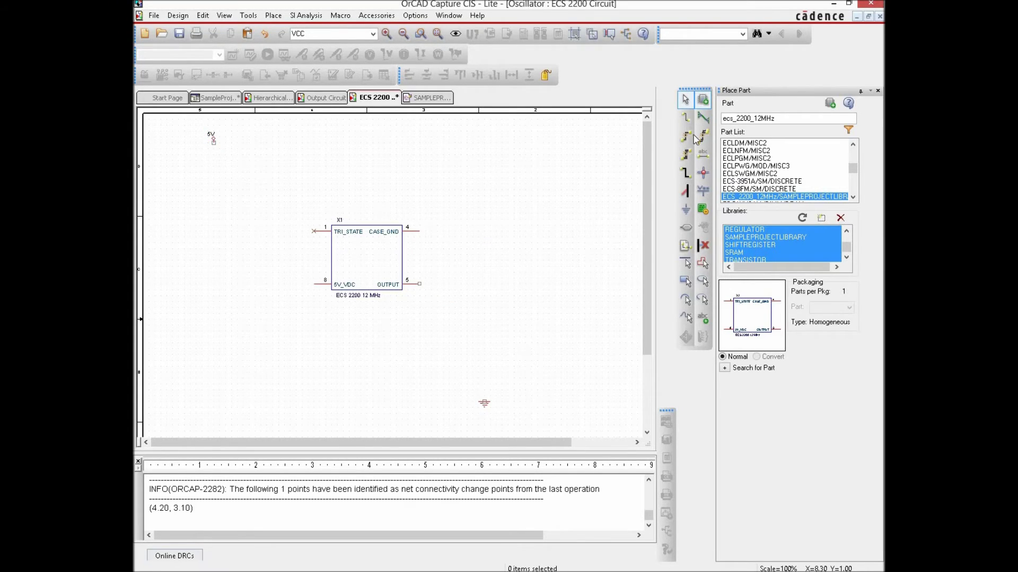
pyautogui.click(686, 119)
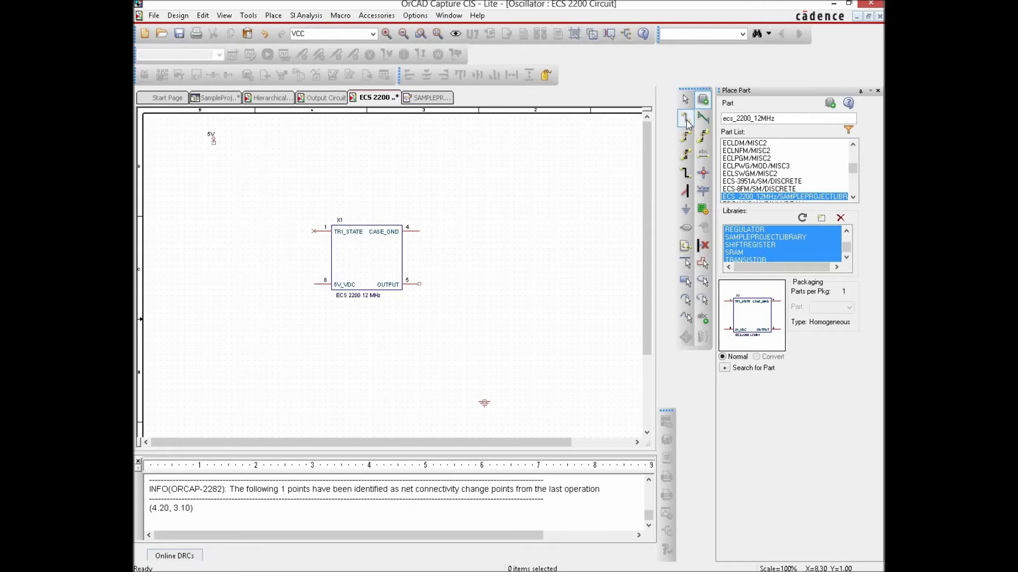
# Step: Wire the 5V symbol to pin 8 5V_VDC and pin 4 CASE_GND to ground
pyautogui.click(213, 142)
pyautogui.click(313, 283)
pyautogui.click(313, 283)
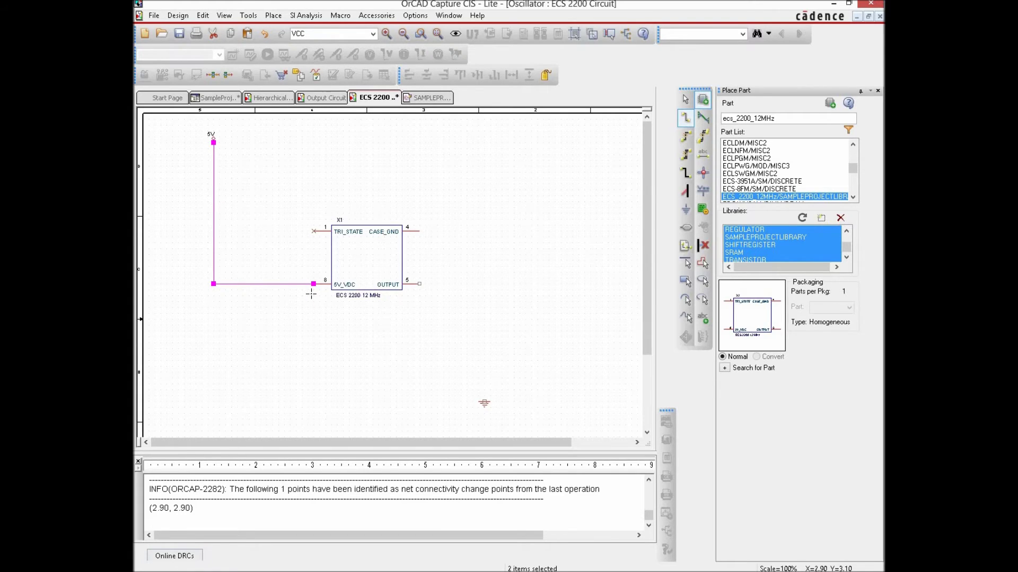
pyautogui.click(484, 401)
pyautogui.press('Escape')
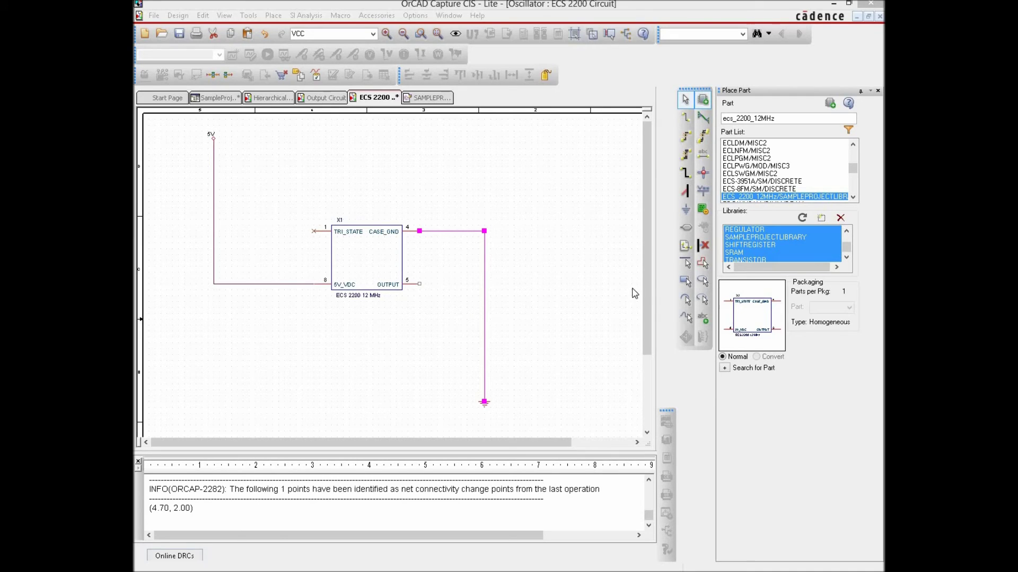
pyautogui.click(686, 229)
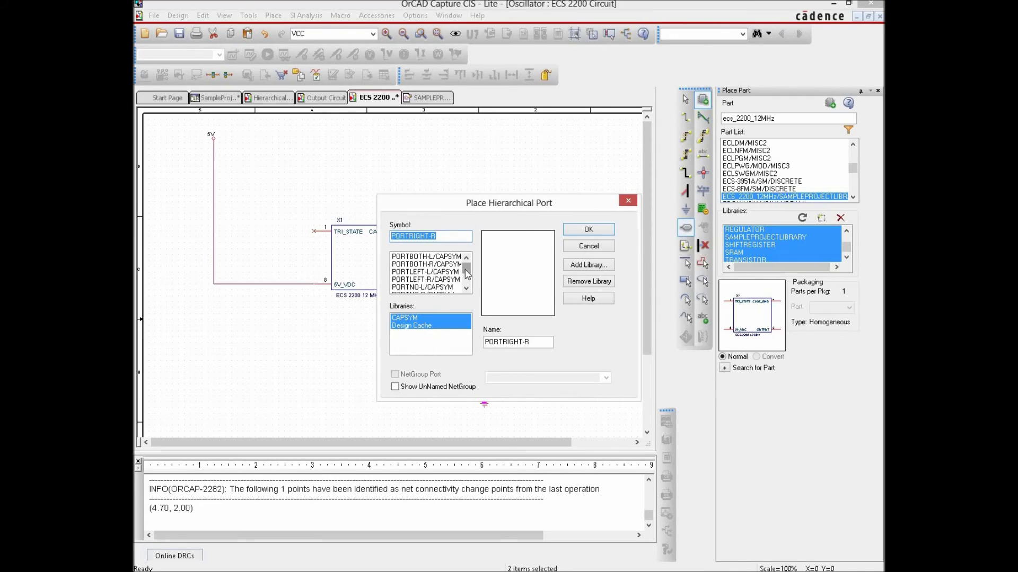
# Step: Place a PORTRIGHT-L/CAPSYM hierarchical port beside the oscillator's OUTPUT pin 5
pyautogui.click(442, 272)
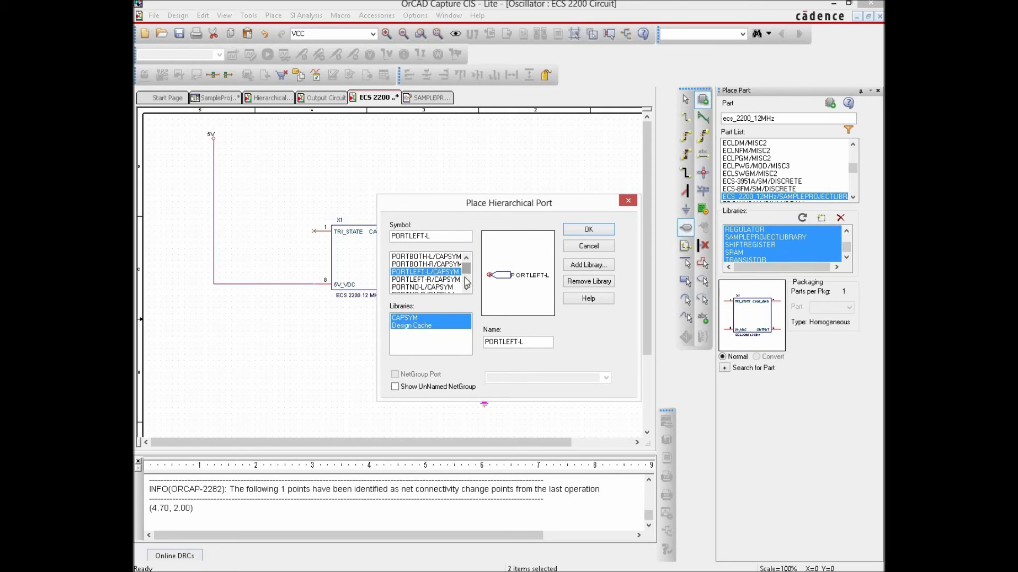
pyautogui.scroll(-2, 466, 283)
pyautogui.click(428, 272)
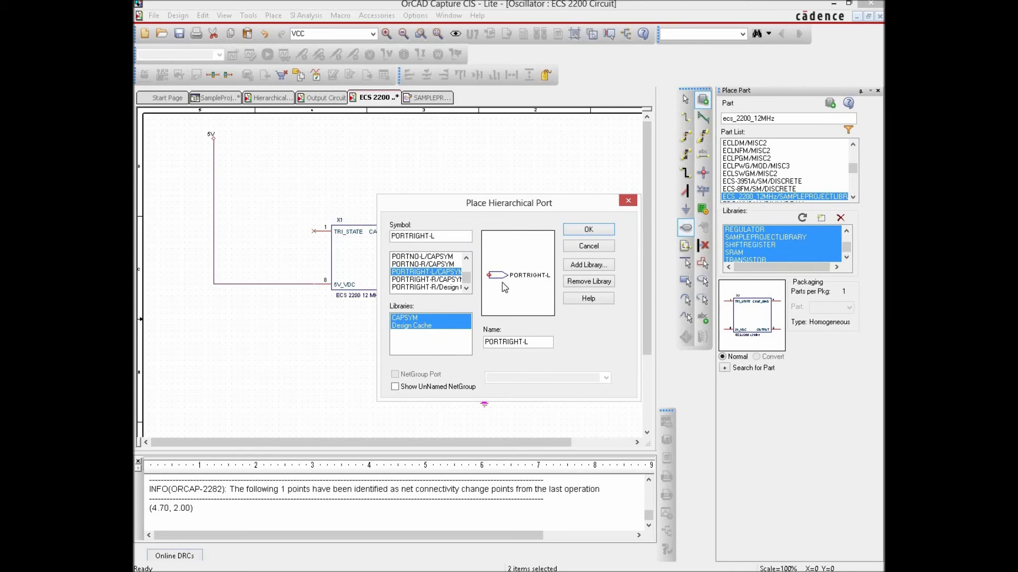
pyautogui.click(588, 232)
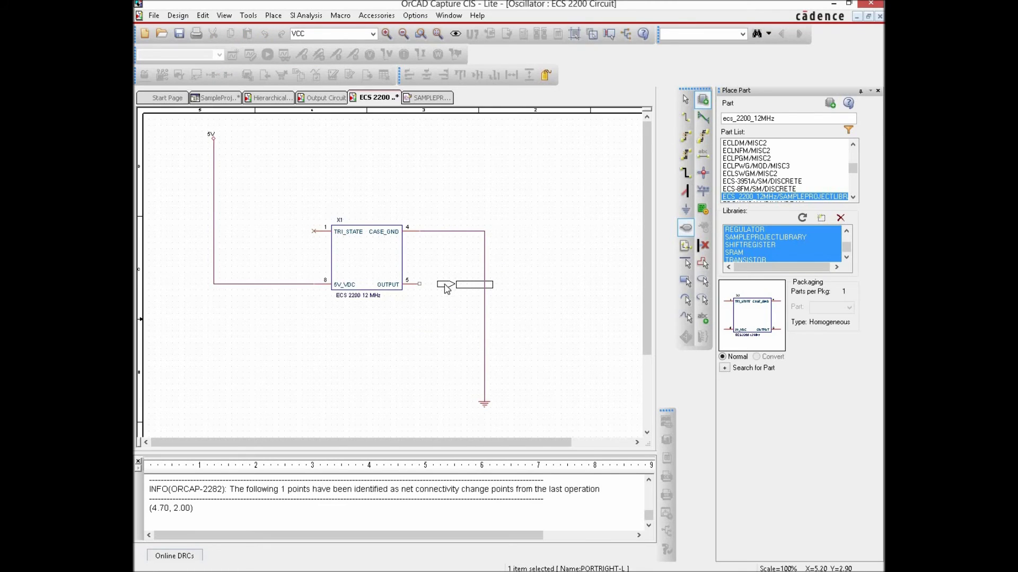
pyautogui.click(438, 287)
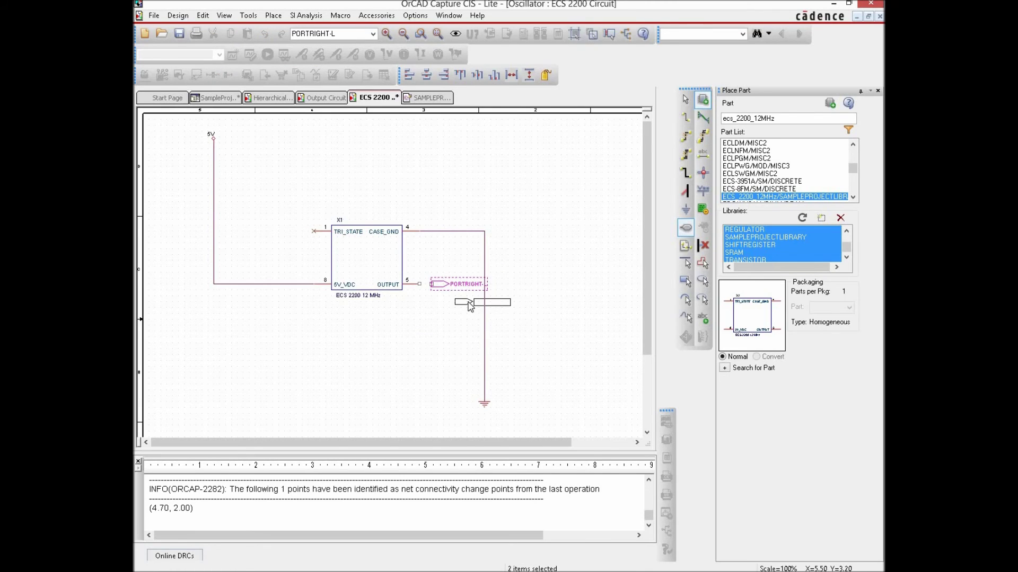
pyautogui.rightClick(458, 300)
pyautogui.click(469, 306)
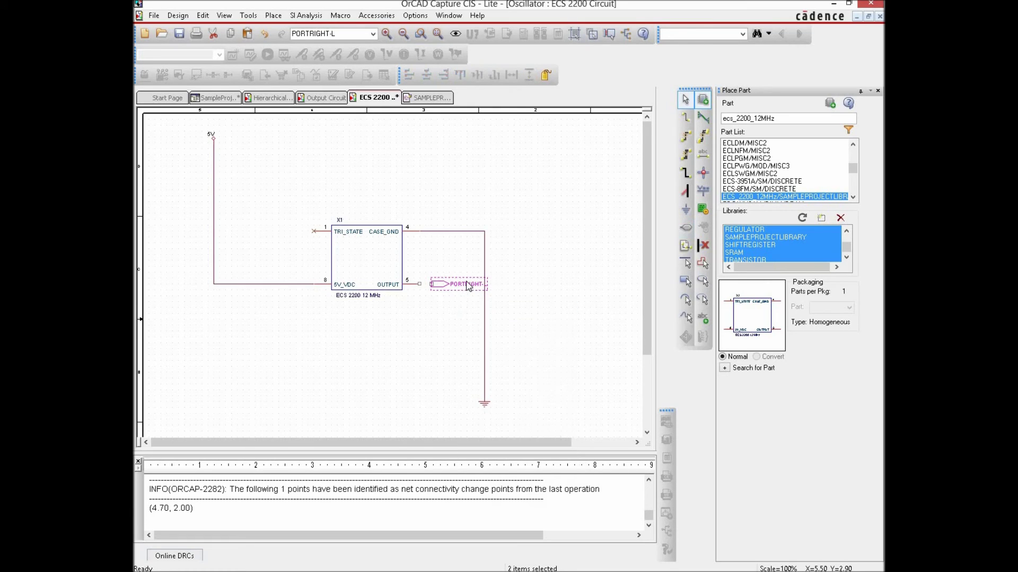
# Step: Rename the port label from PORTRIGHT-L to XTAL_12MHz
pyautogui.doubleClick(467, 286)
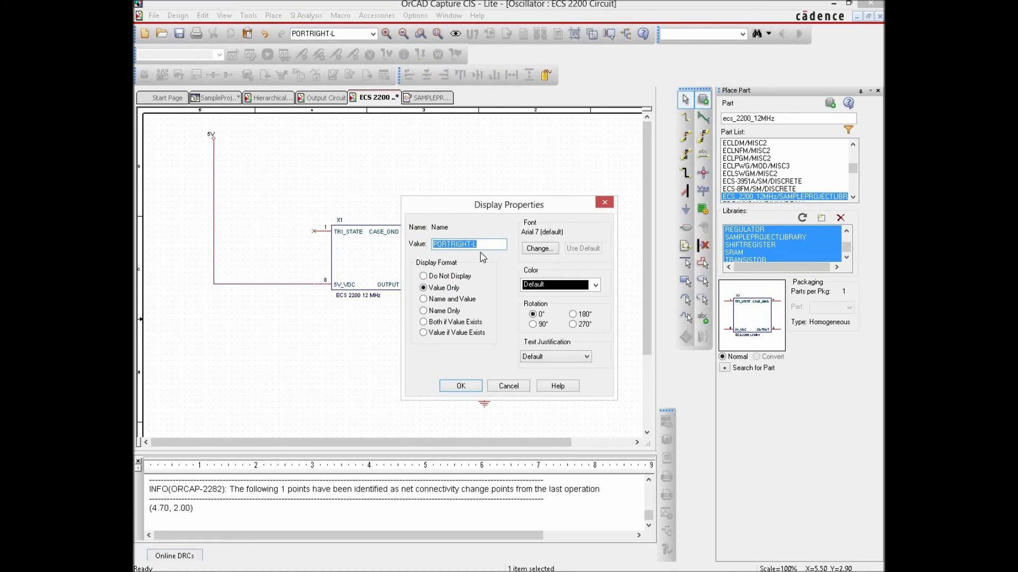
pyautogui.write('XTA')
pyautogui.write('L_12MHz')
pyautogui.click(473, 388)
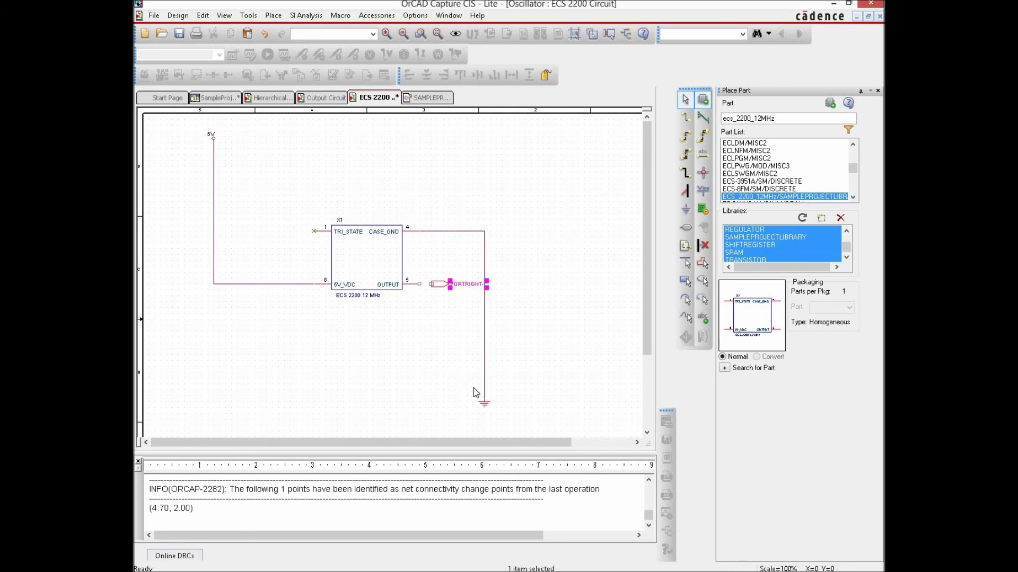
pyautogui.click(685, 117)
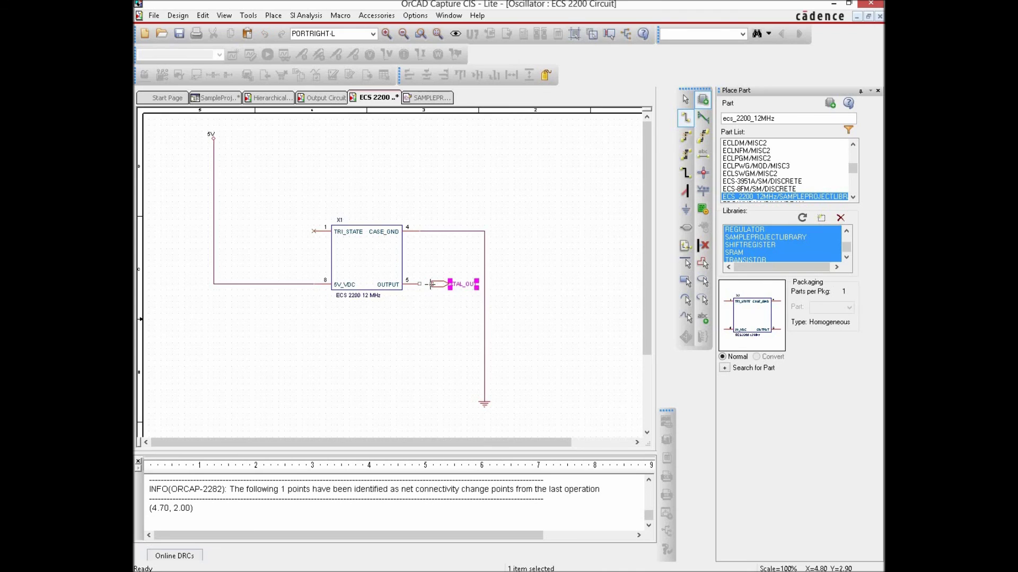
# Step: Connect OUTPUT pin 5 to the XTAL output port with a wire and save the page
pyautogui.click(432, 285)
pyautogui.click(419, 285)
pyautogui.rightClick(517, 234)
pyautogui.click(528, 243)
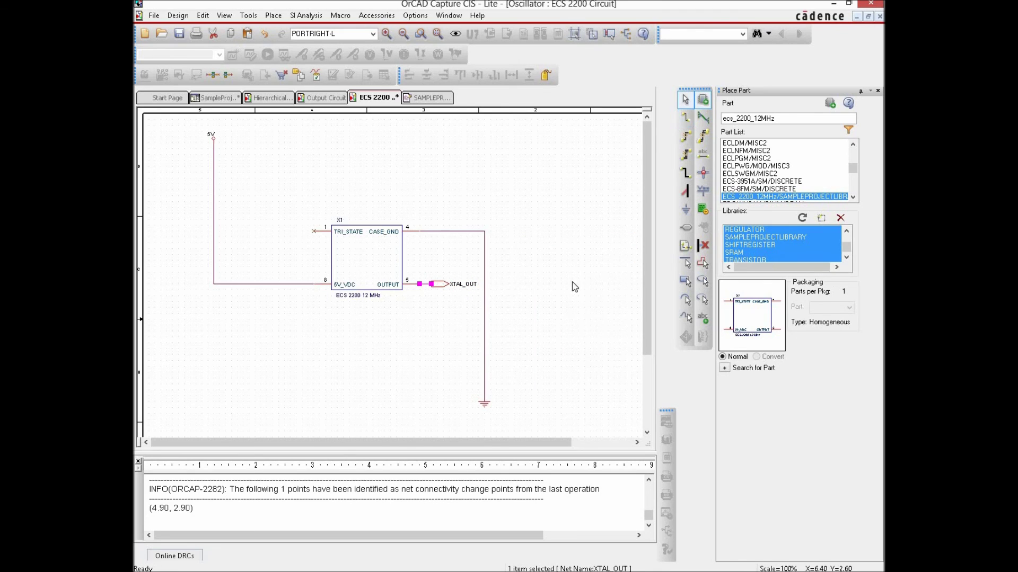
pyautogui.click(575, 287)
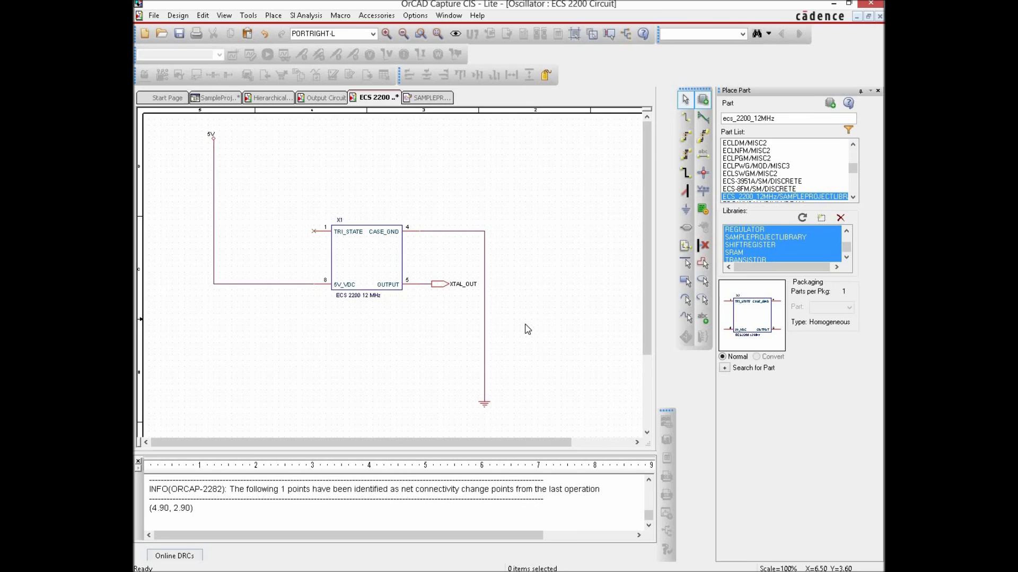
pyautogui.click(179, 33)
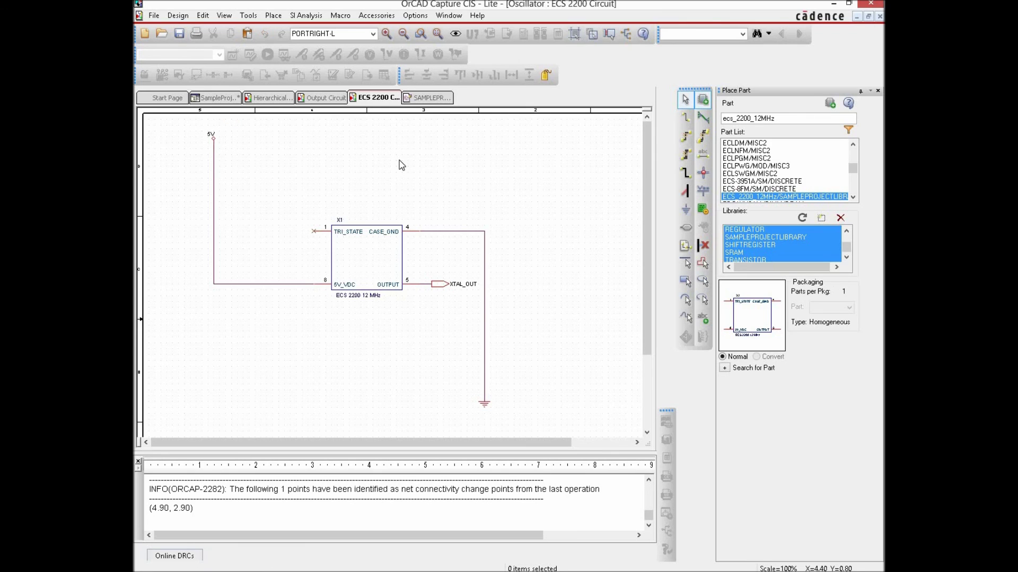